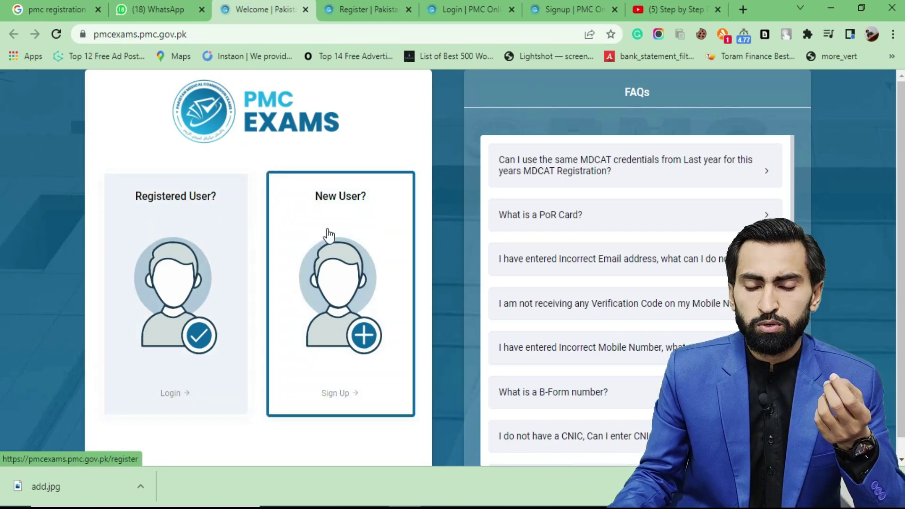
Bring up the link options for the Login card on the PMC Exams welcome page
right_click(185, 241)
Open the Login page in a separate tab, view it, and return to the welcome page
click(248, 252)
click(325, 10)
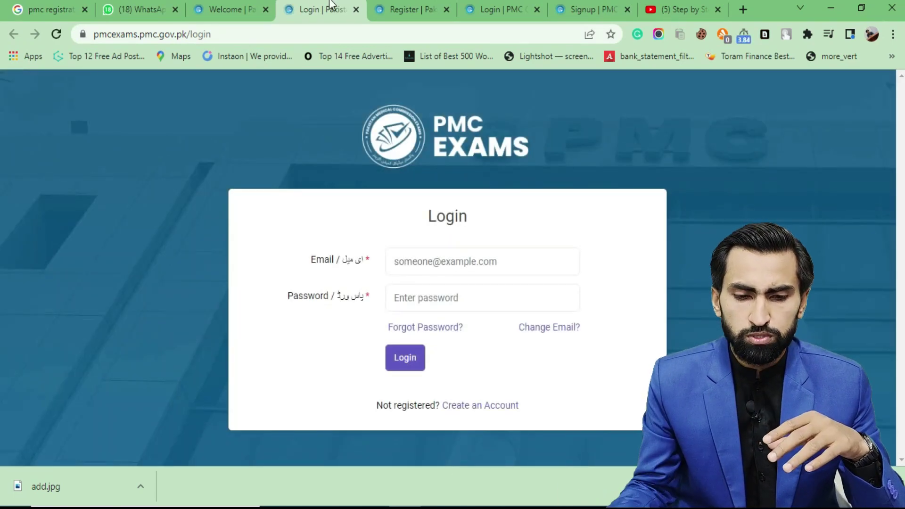
click(252, 9)
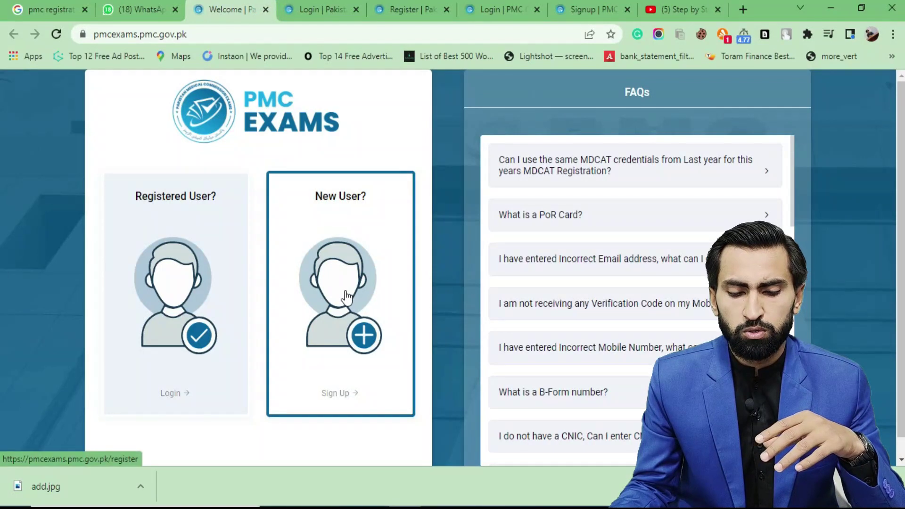
Bring up the Sign Up form and scroll through its name, email, password and ID fields
click(409, 10)
scroll(443, 208, up, 6)
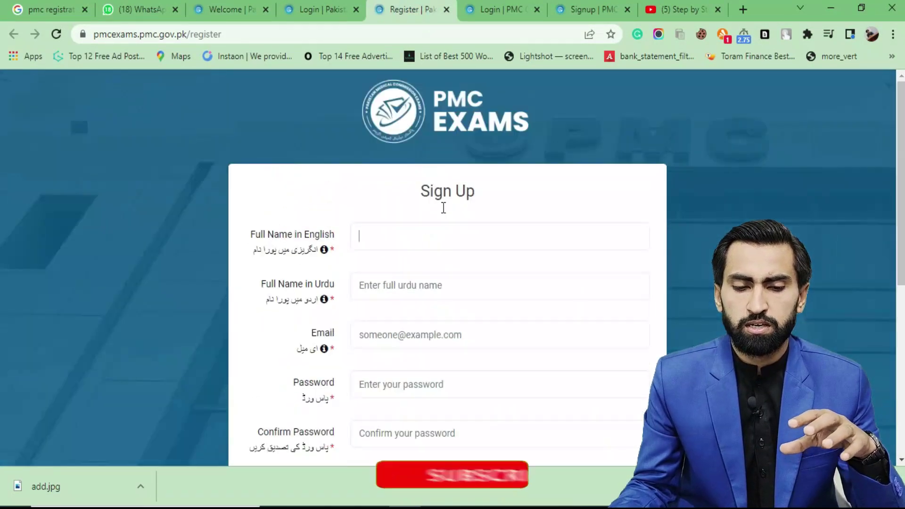
scroll(444, 208, down, 2)
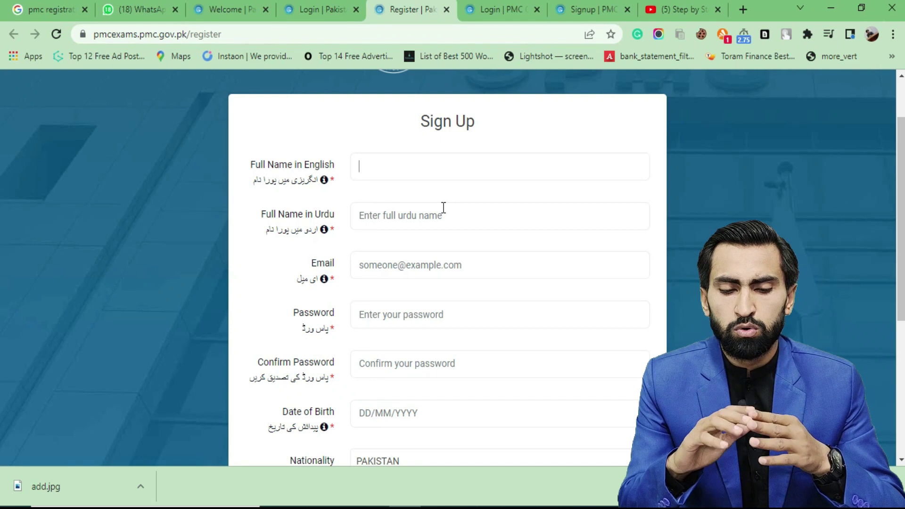
double_click(245, 157)
click(398, 172)
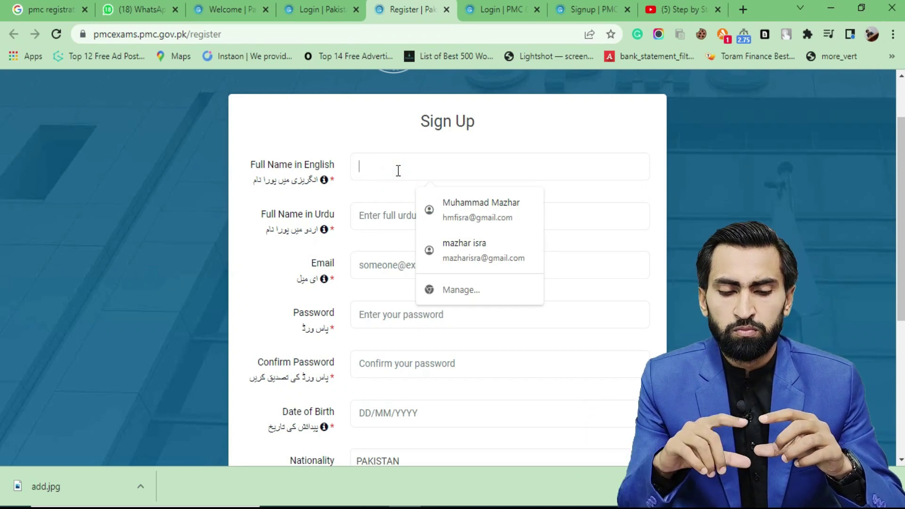
scroll(345, 295, down, 1)
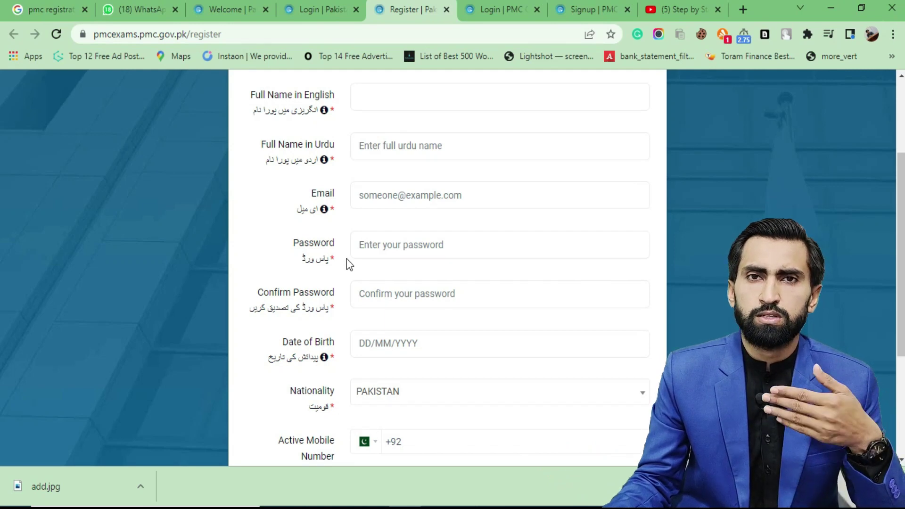
scroll(352, 279, down, 1)
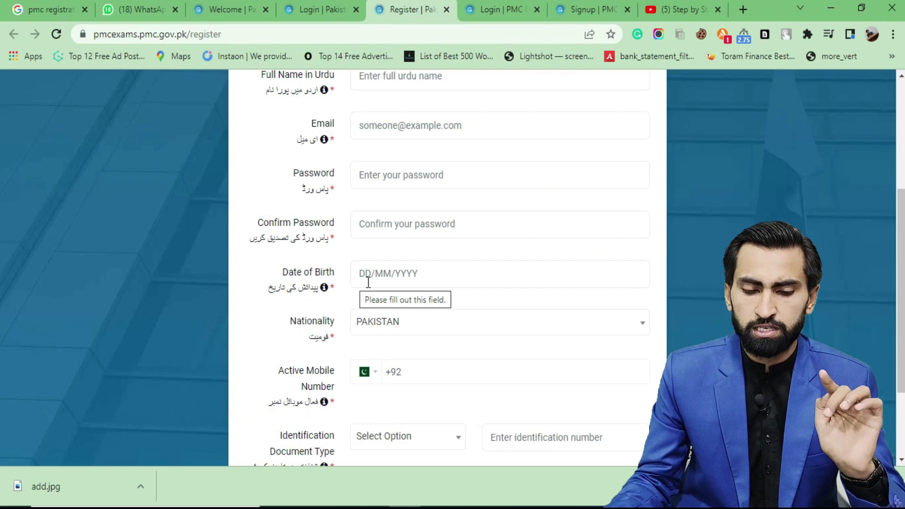
scroll(345, 303, down, 1)
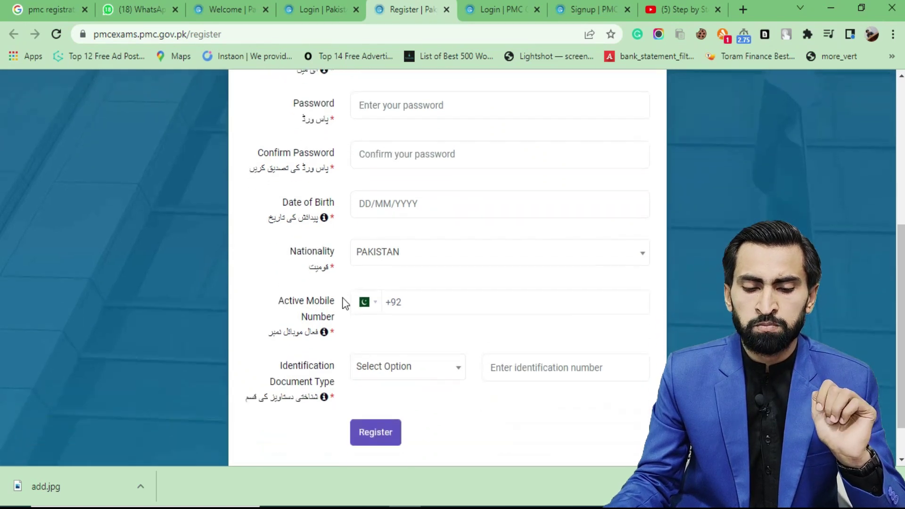
click(423, 253)
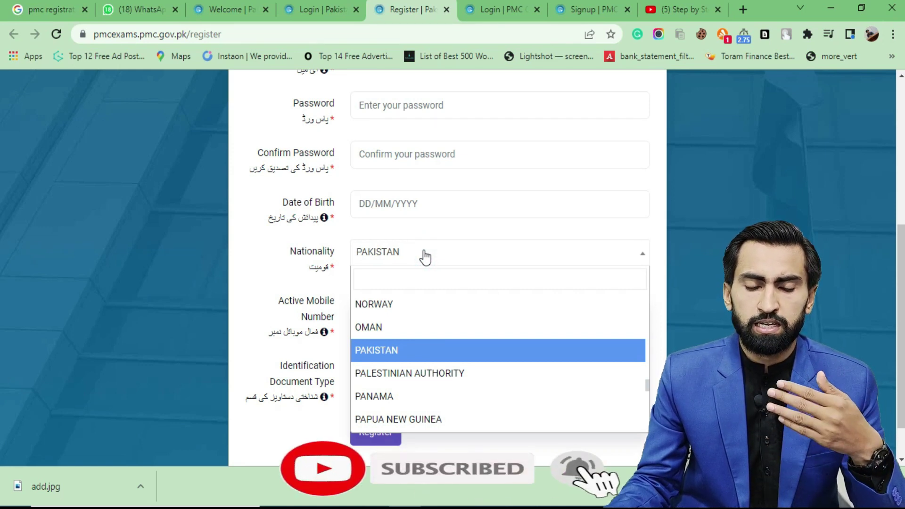
click(335, 267)
scroll(339, 283, down, 1)
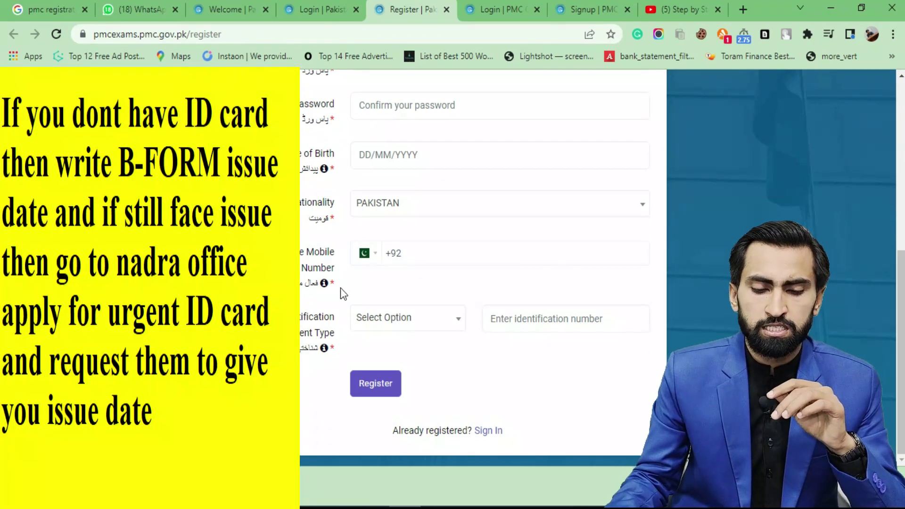
Choose the identification document type, enter the ID number, and reach the Verify Your Email Address page
click(400, 319)
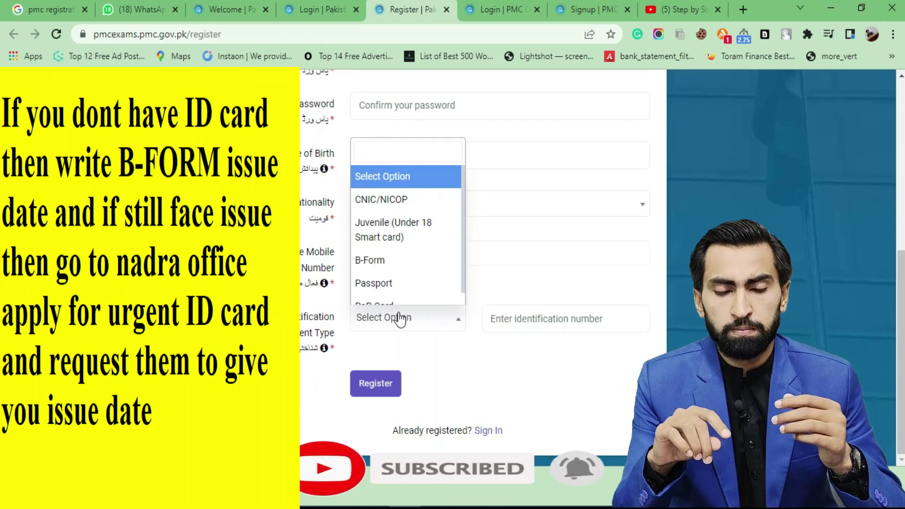
scroll(398, 301, down, 1)
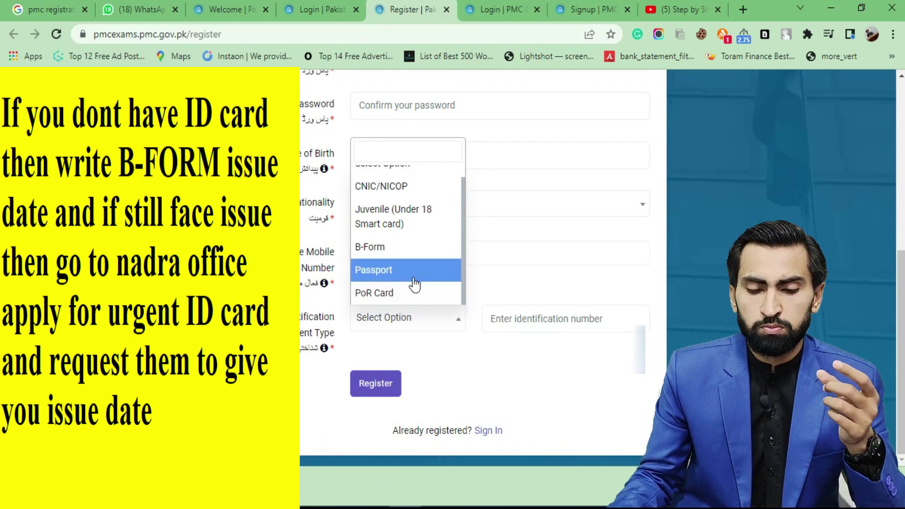
click(557, 320)
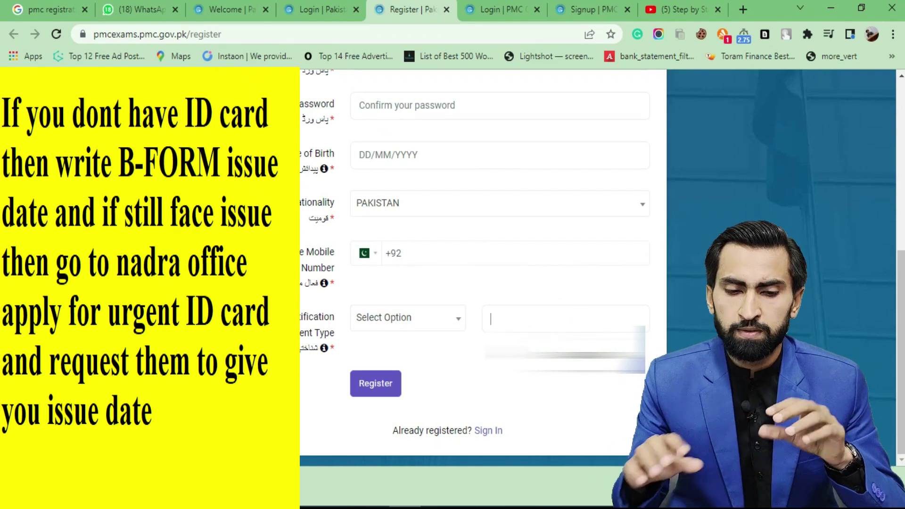
click(318, 9)
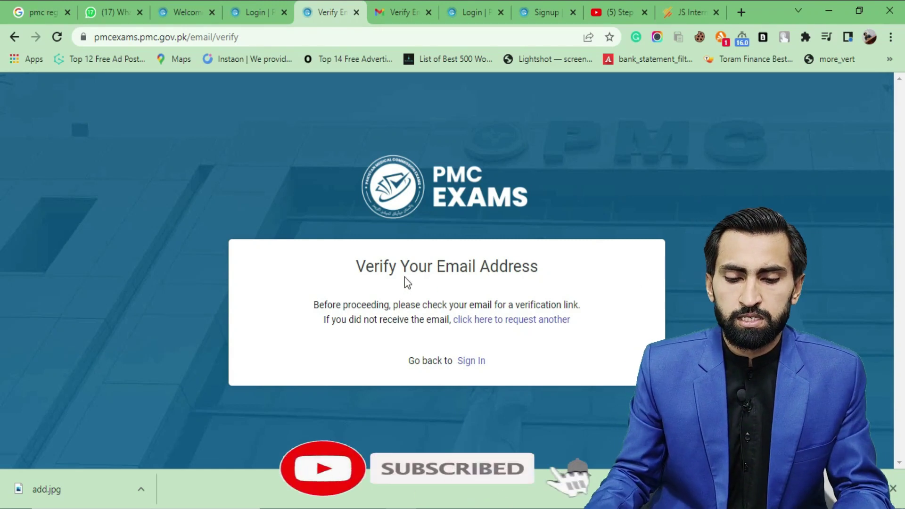
drag(353, 266, 567, 263)
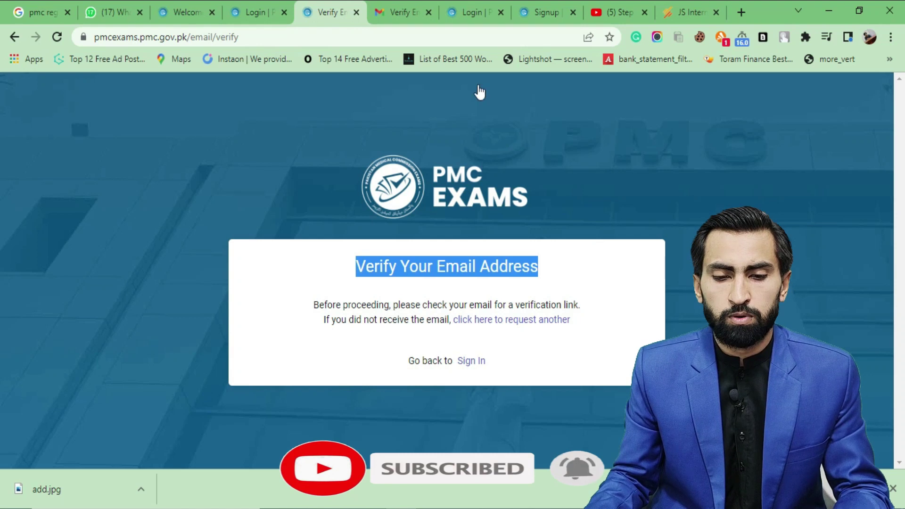
In Gmail, find the PMC email via More/Spam and follow its Verify Email Address link
click(405, 12)
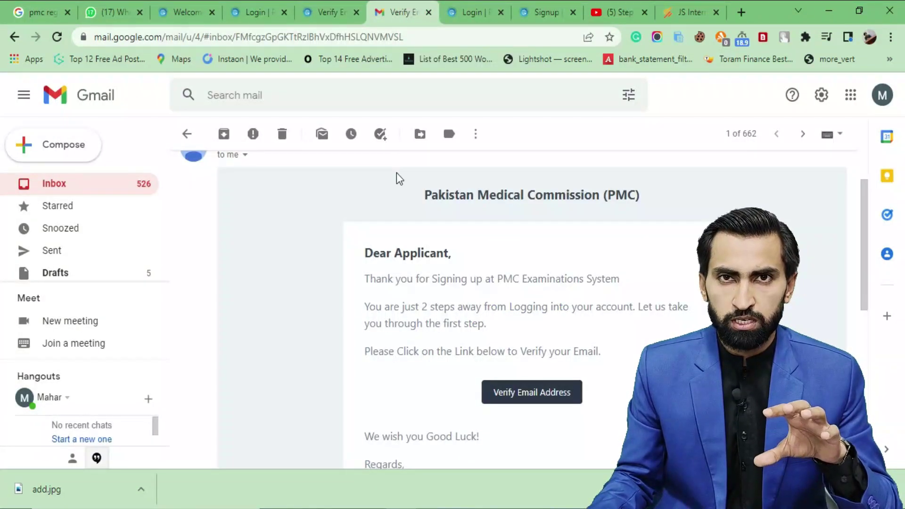
scroll(146, 255, down, 1)
scroll(159, 236, down, 2)
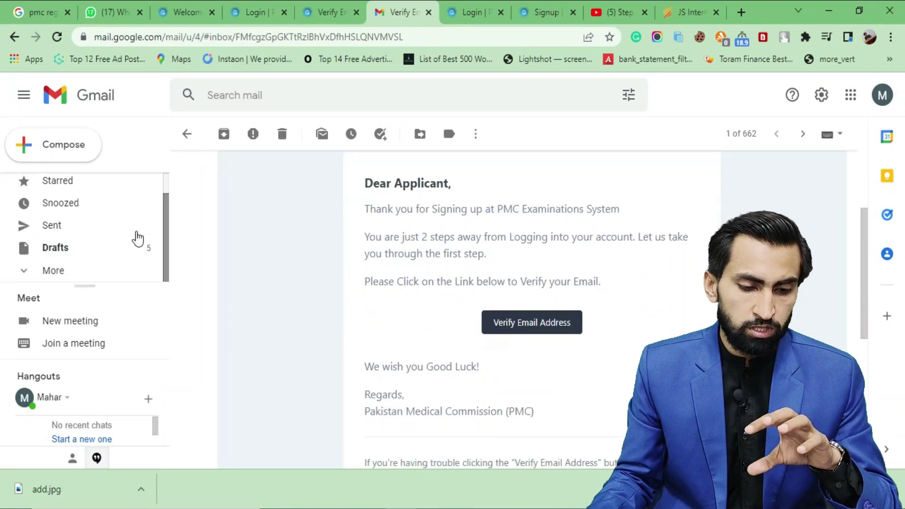
click(76, 270)
scroll(140, 242, down, 3)
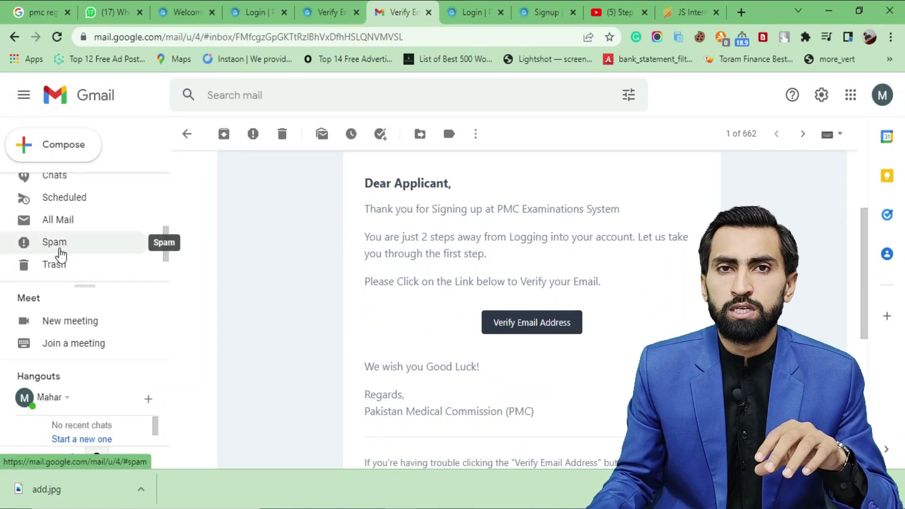
scroll(290, 258, up, 2)
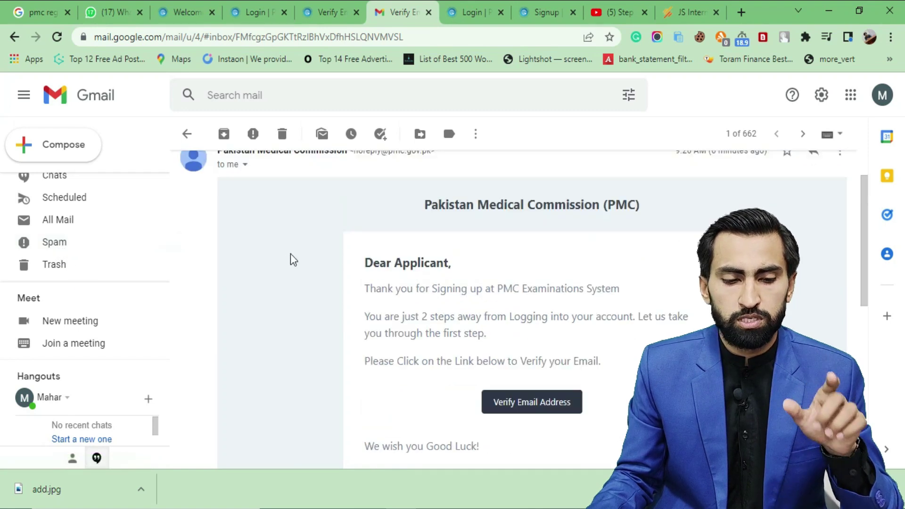
scroll(587, 263, down, 3)
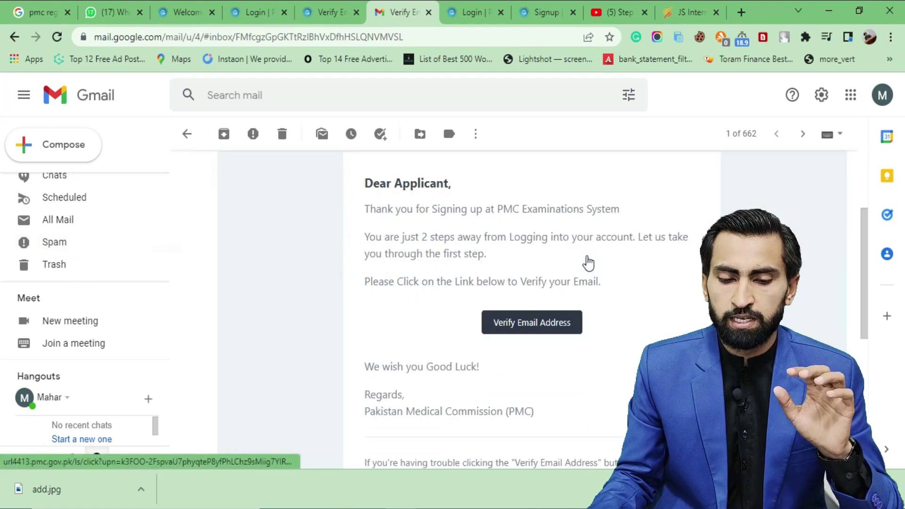
click(551, 330)
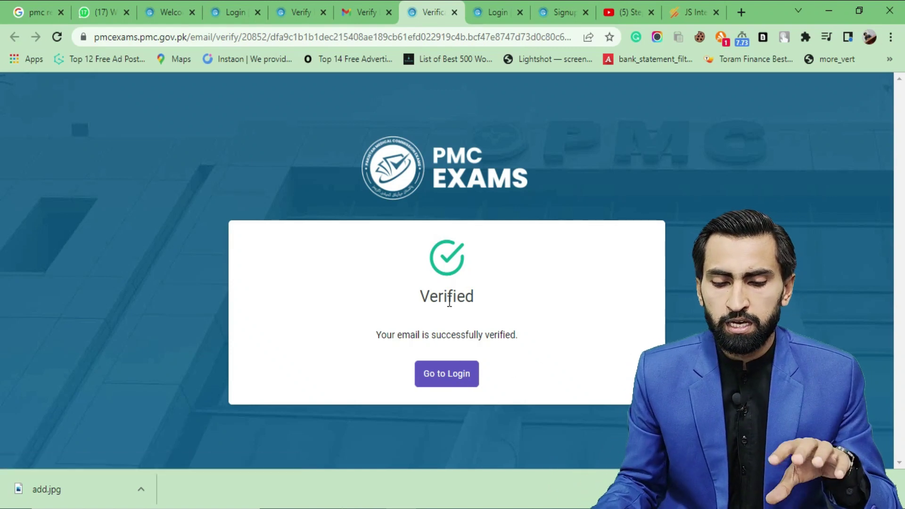
Continue through Go to Login to the Student Profile page, then return to the welcome page
click(451, 375)
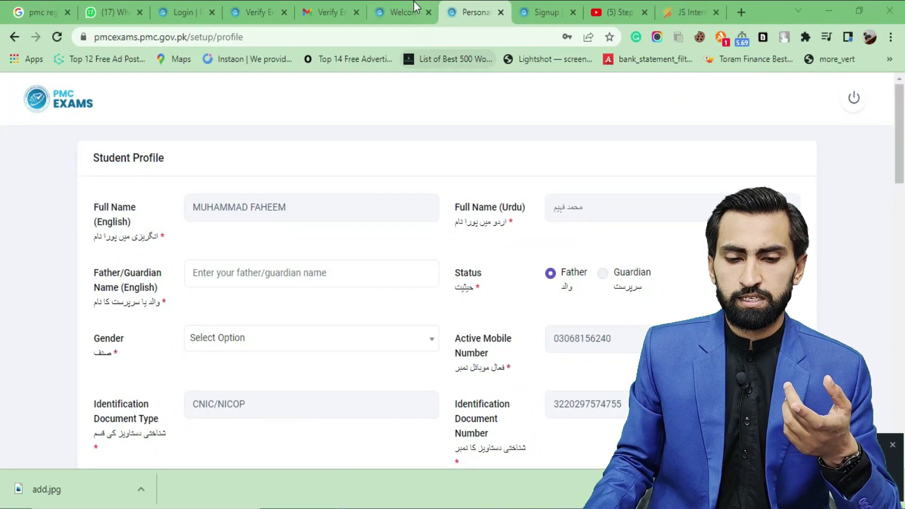
click(399, 11)
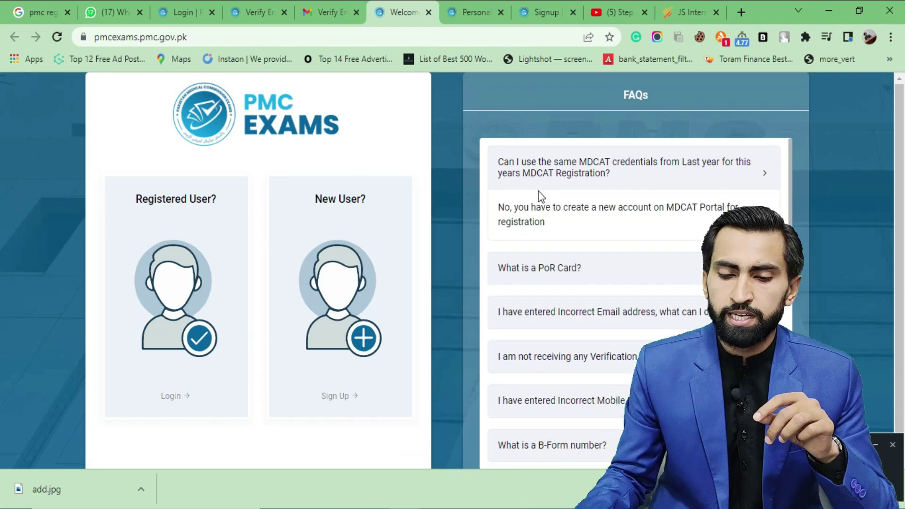
Expand the FAQs on an incorrect email address and missing verification codes
scroll(568, 197, down, 1)
scroll(567, 208, up, 1)
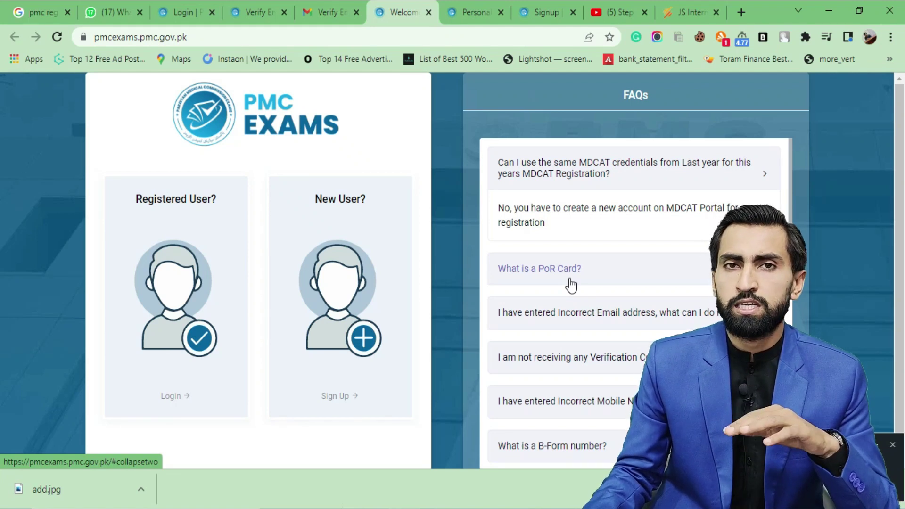
scroll(571, 285, down, 2)
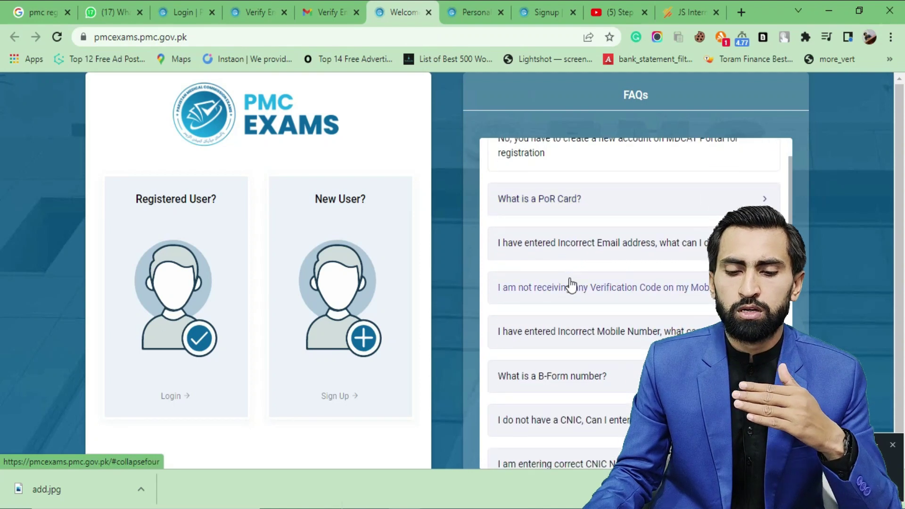
click(545, 254)
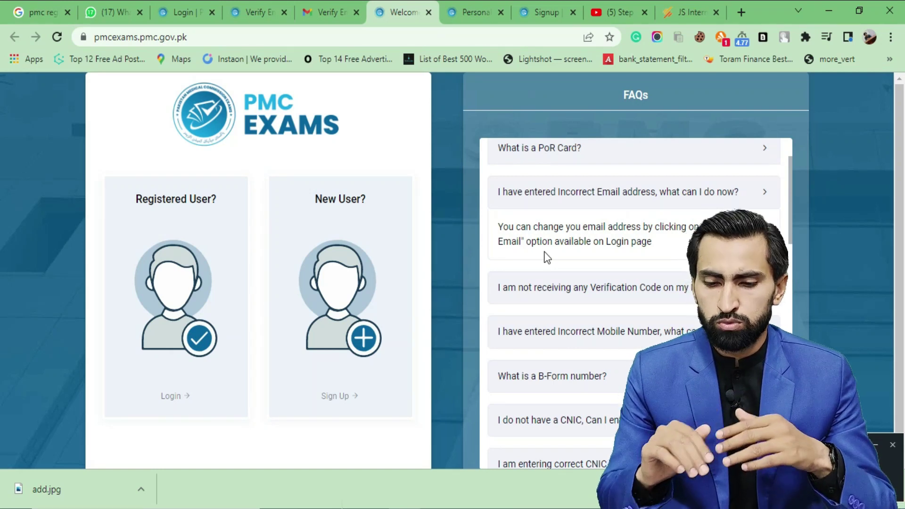
scroll(546, 257, down, 1)
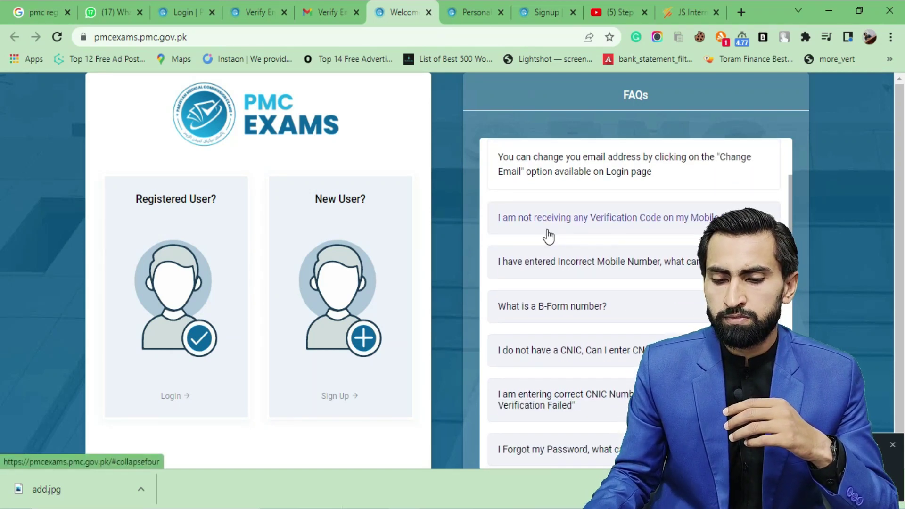
click(547, 230)
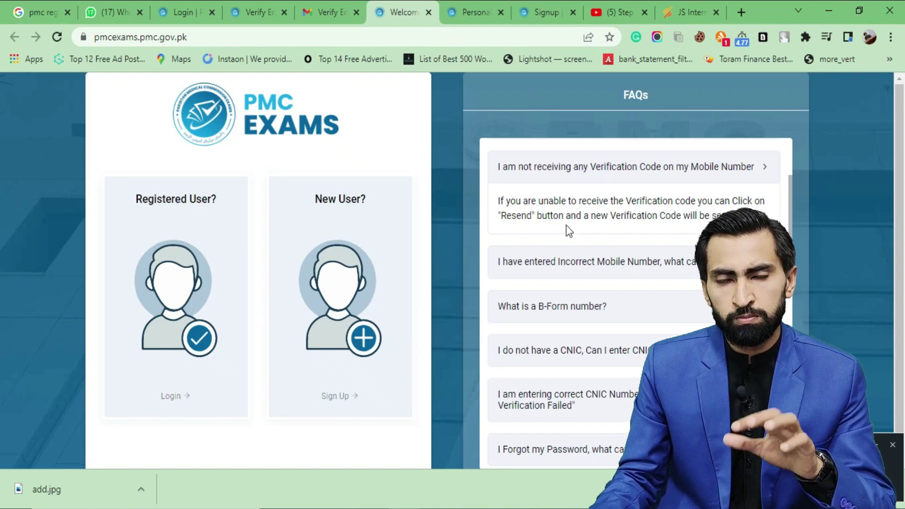
Expand and select the incorrect mobile number answer, then expand the B-Form FAQ
scroll(567, 225, down, 2)
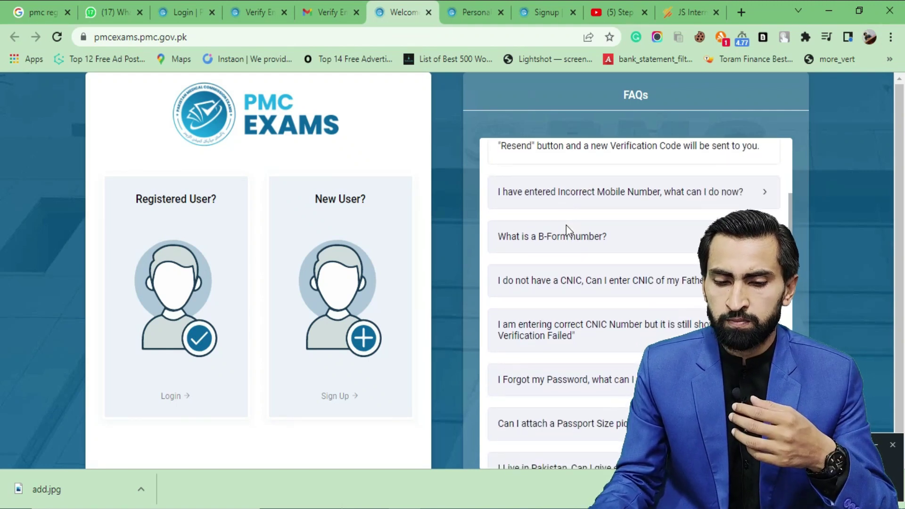
click(574, 205)
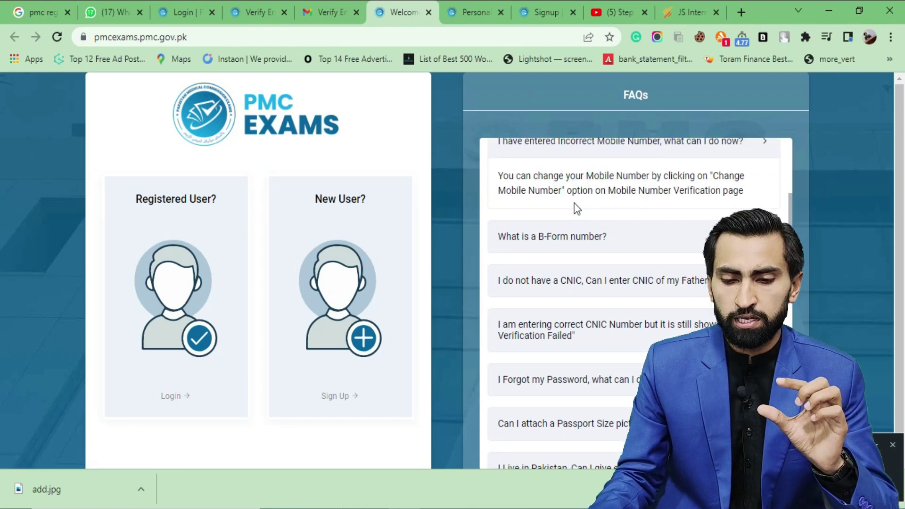
scroll(580, 225, up, 2)
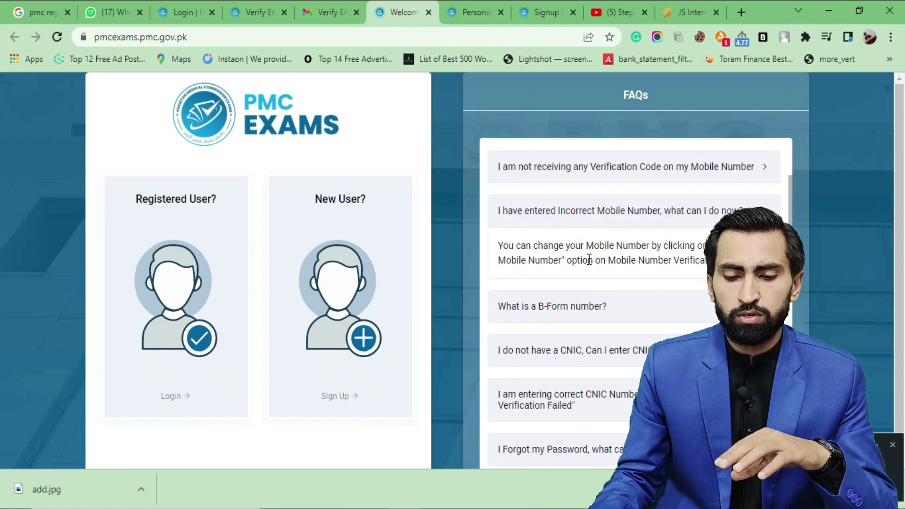
drag(562, 261, 501, 251)
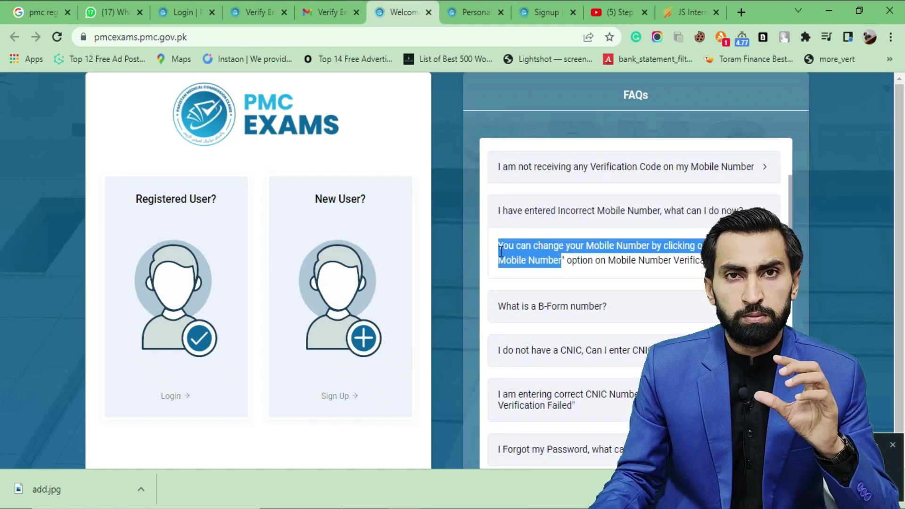
scroll(619, 259, down, 2)
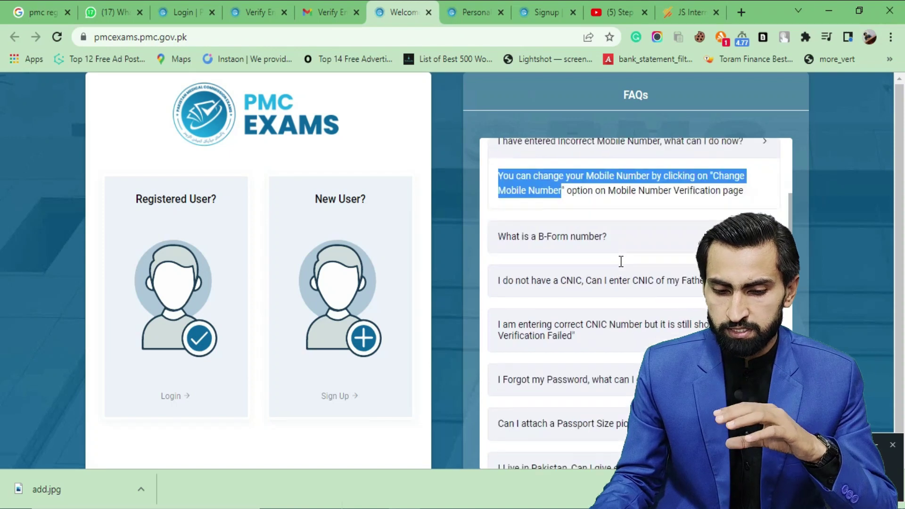
click(617, 251)
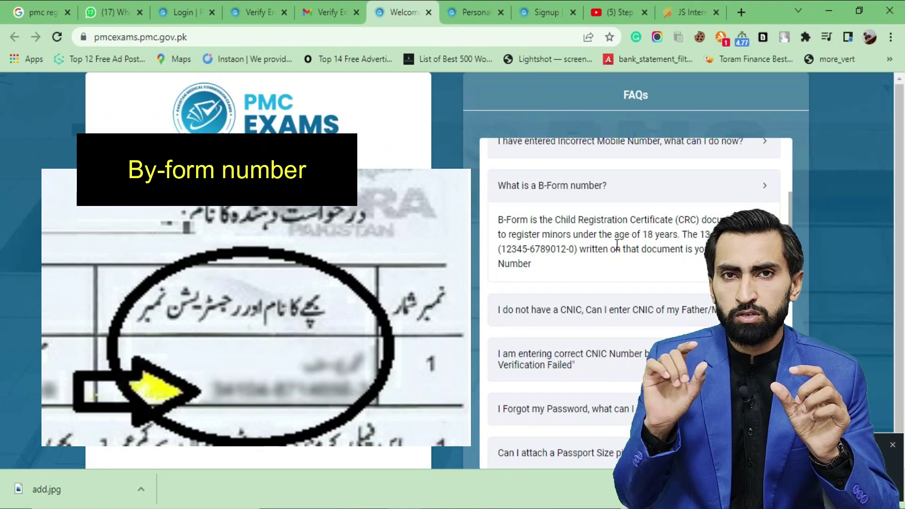
Expand and select the answers on parents' CNICs and NADRA verification failures
scroll(608, 243, down, 2)
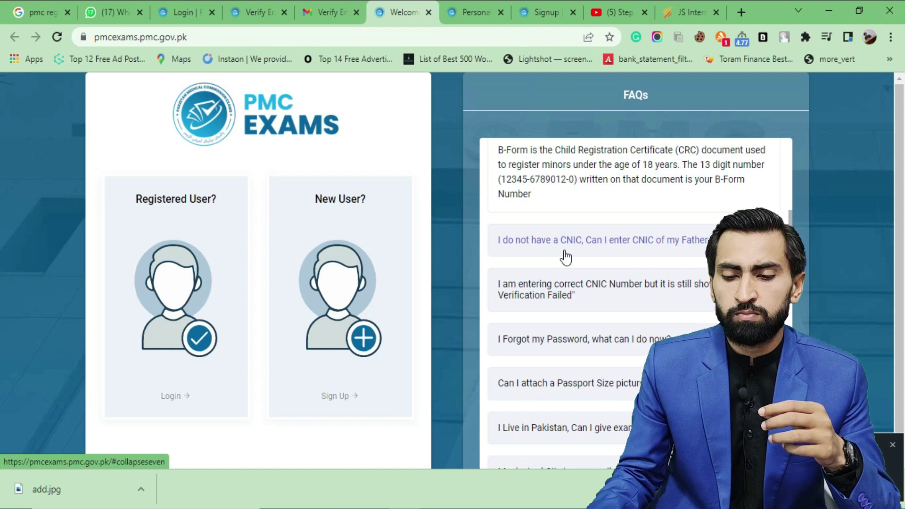
click(566, 257)
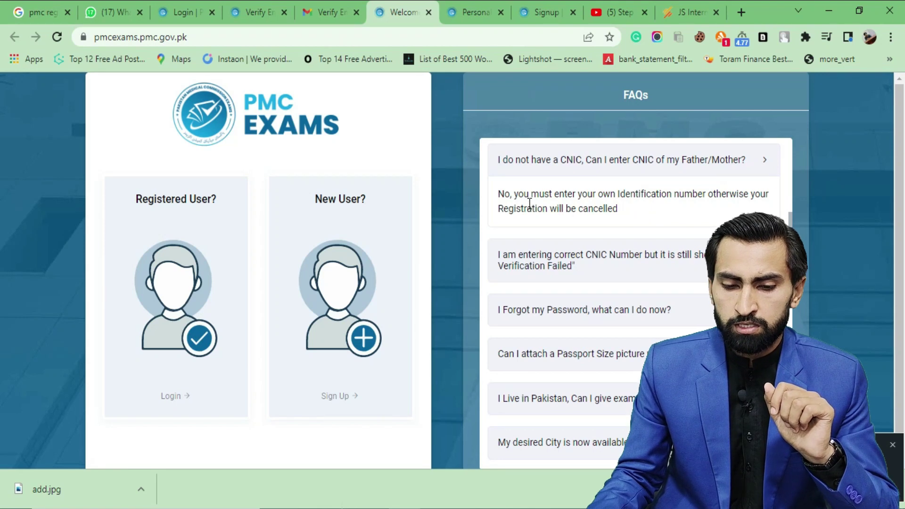
drag(517, 194, 620, 216)
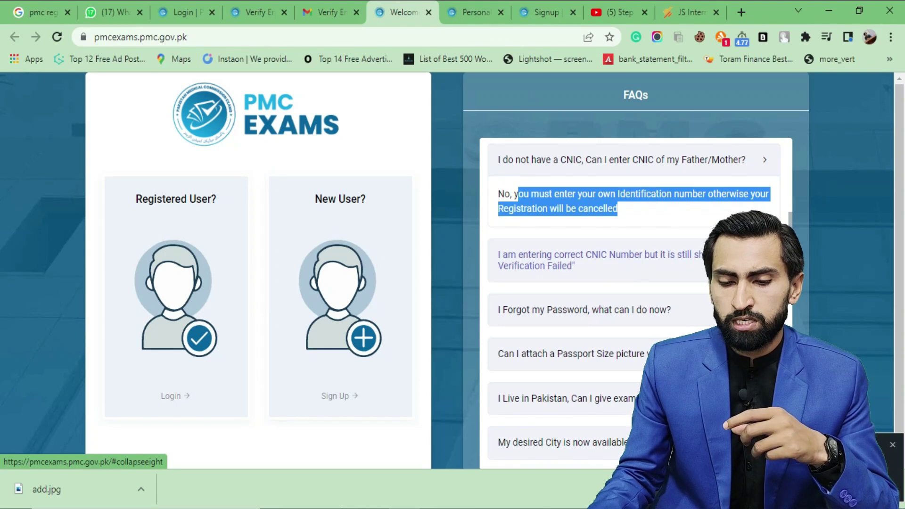
click(687, 271)
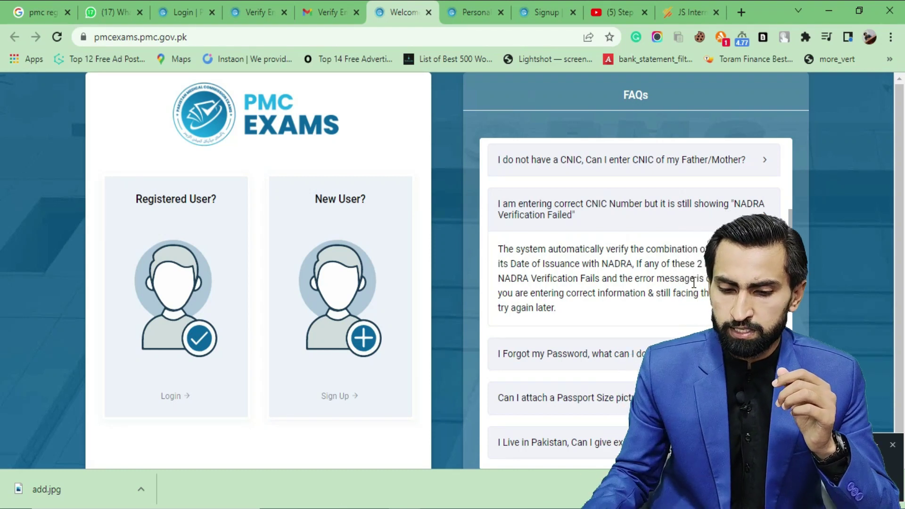
drag(564, 312, 499, 255)
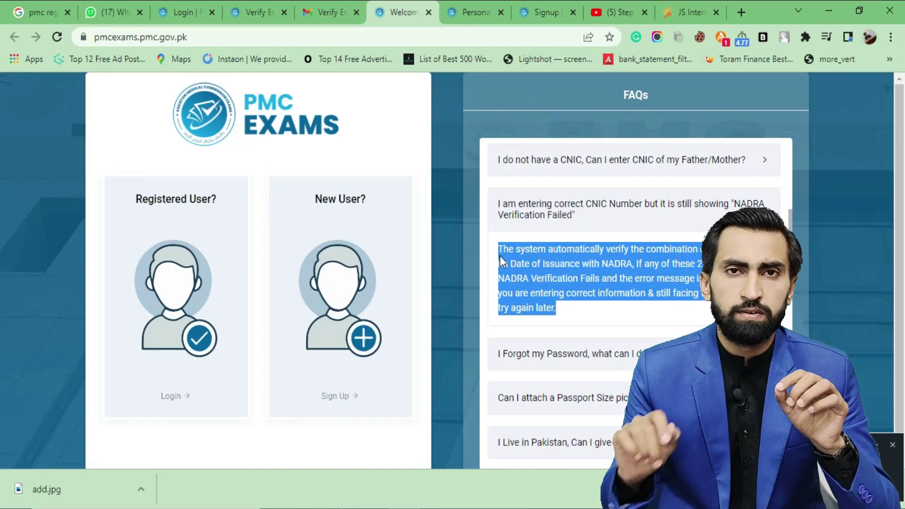
Expand the FAQ about a forgotten password
scroll(582, 337, down, 1)
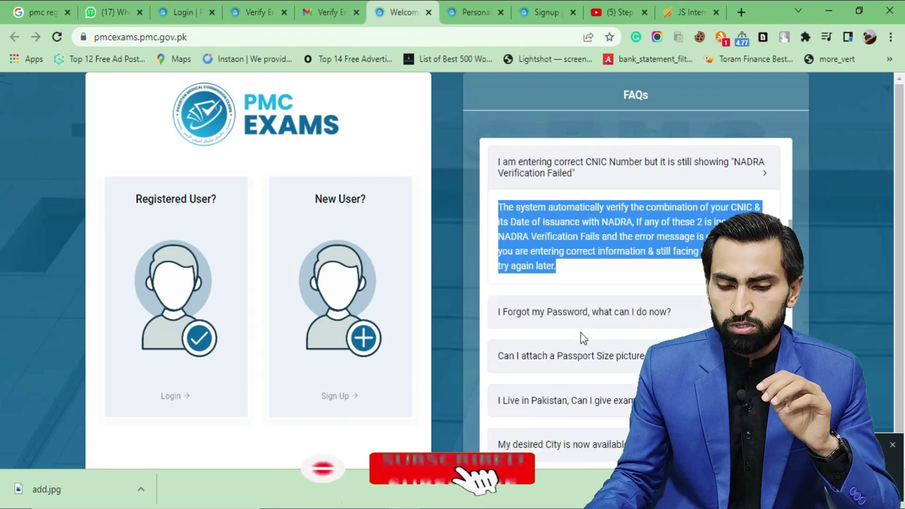
scroll(583, 338, down, 1)
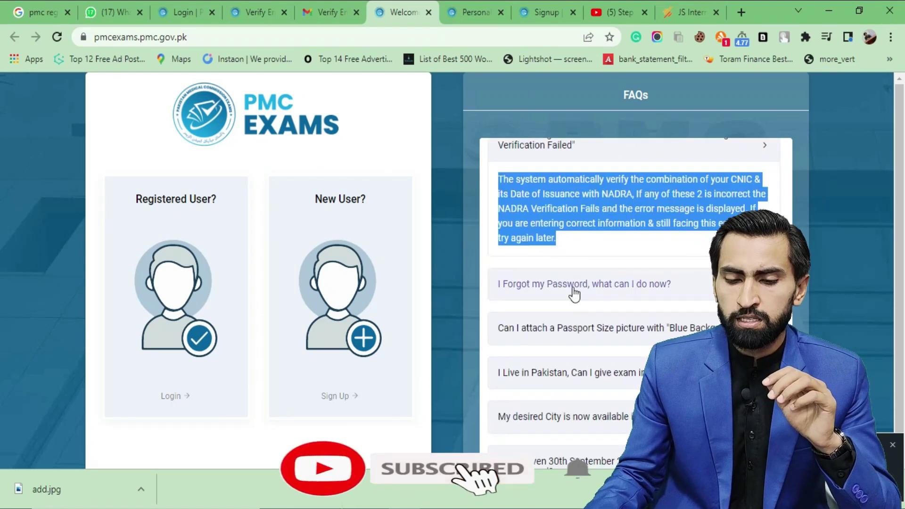
click(687, 294)
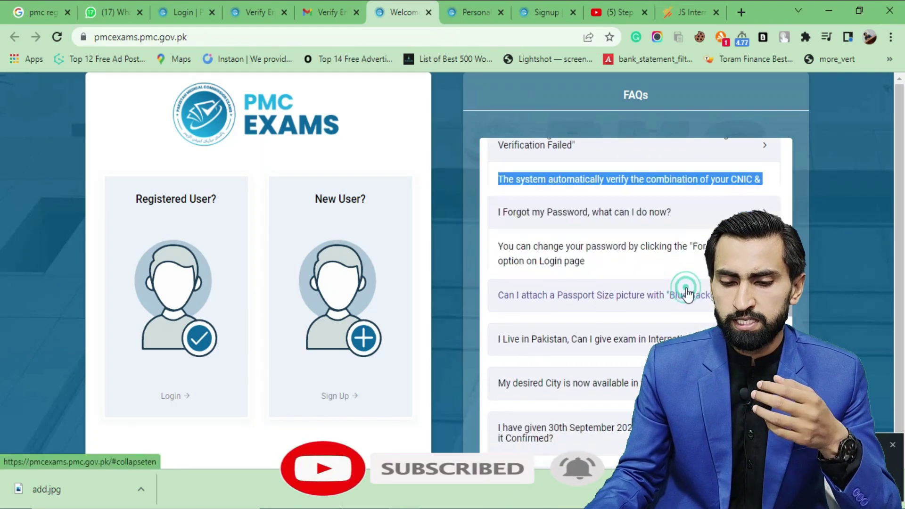
scroll(686, 295, down, 2)
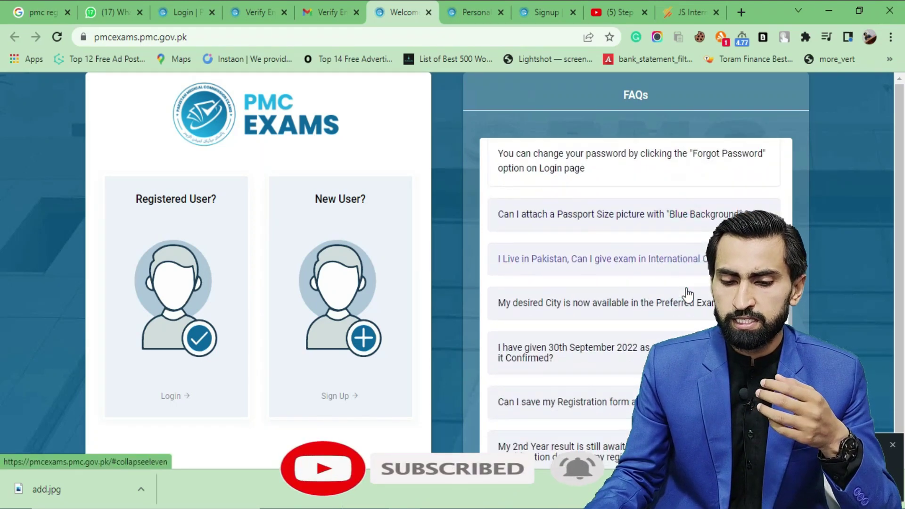
Expand the FAQs on blue-background passport photos, international exam centers and unlisted exam cities
click(582, 227)
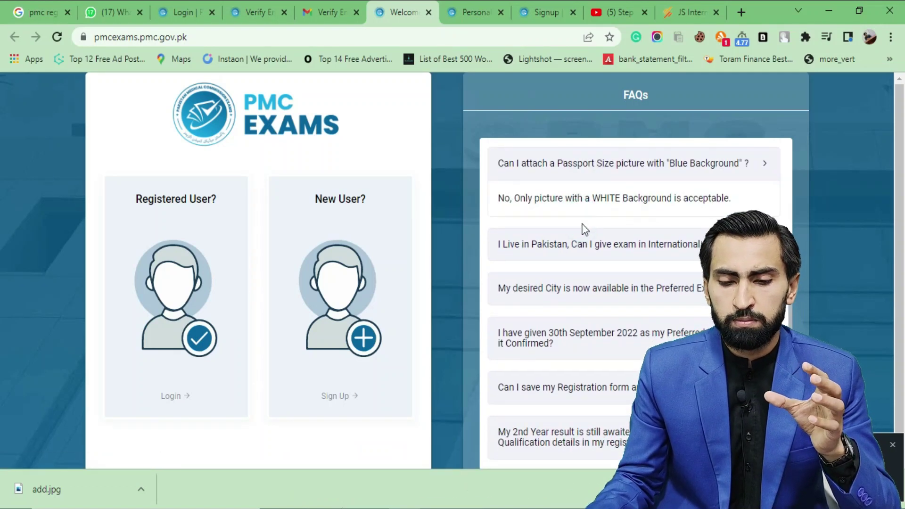
scroll(583, 236, up, 2)
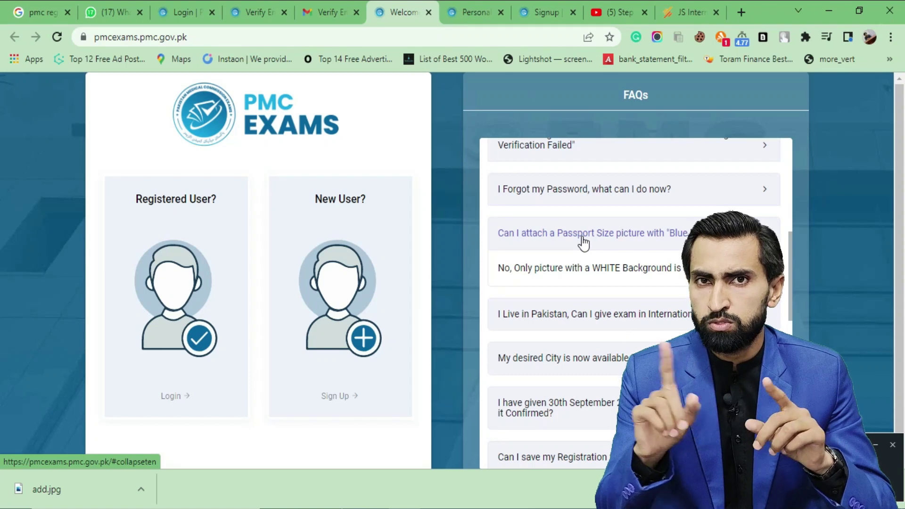
scroll(584, 240, down, 2)
click(584, 240)
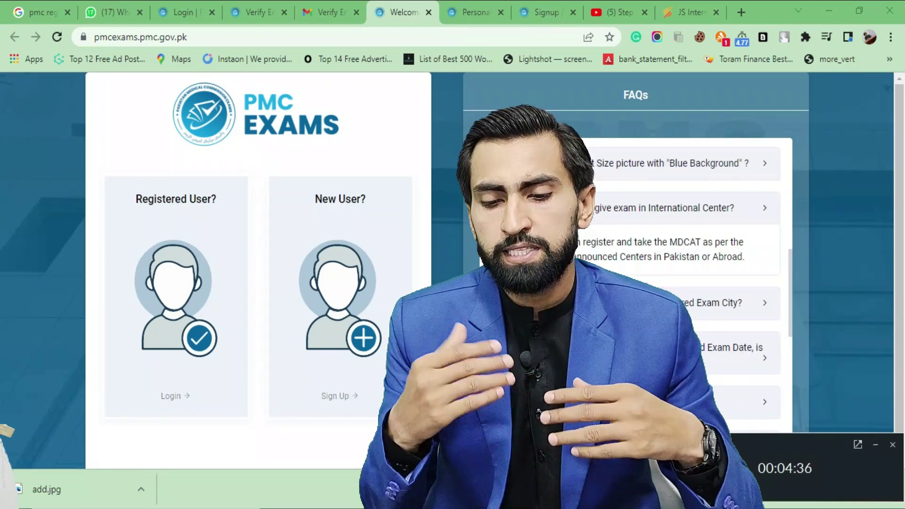
drag(494, 242, 747, 262)
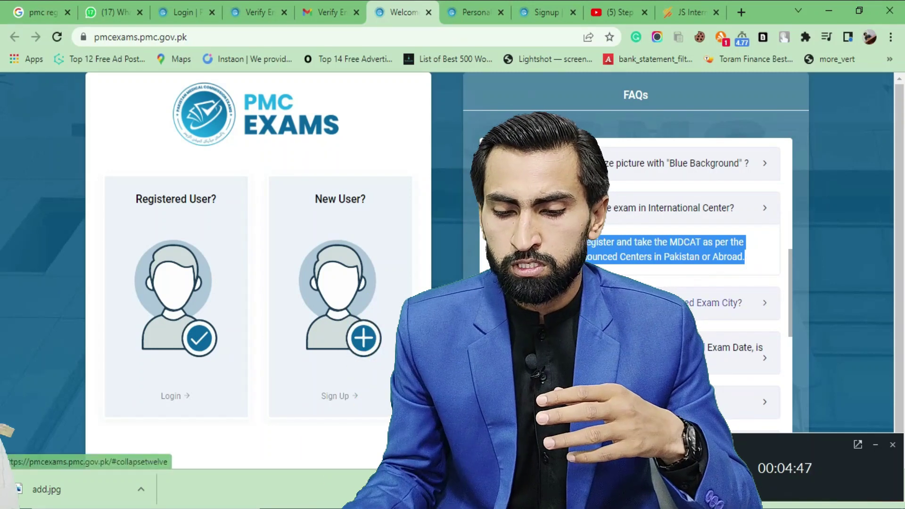
click(743, 309)
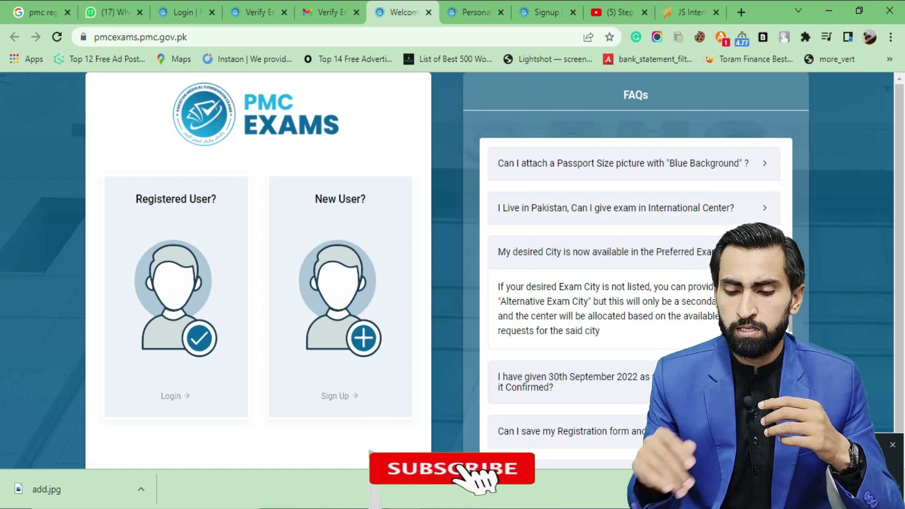
Expand the 30th September 2022 exam-date FAQ, then the FAQ on saving the registration form
click(561, 236)
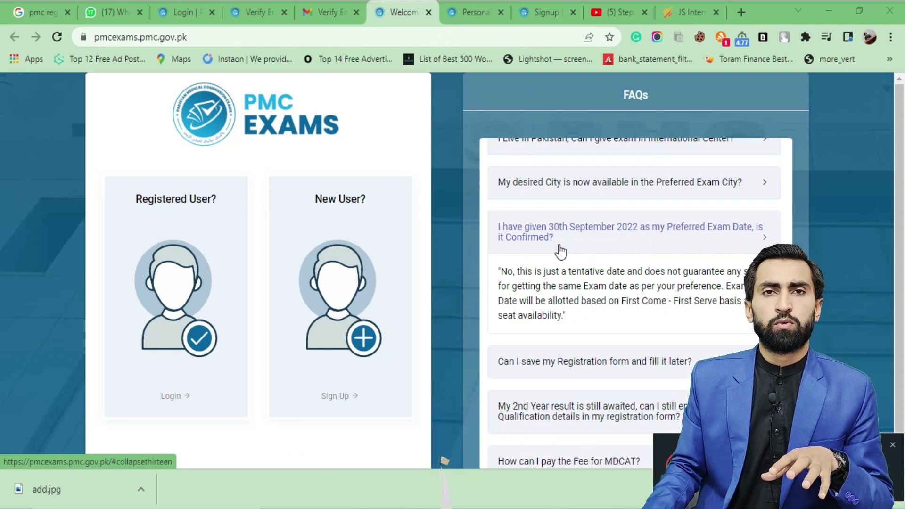
drag(568, 301, 502, 282)
click(527, 279)
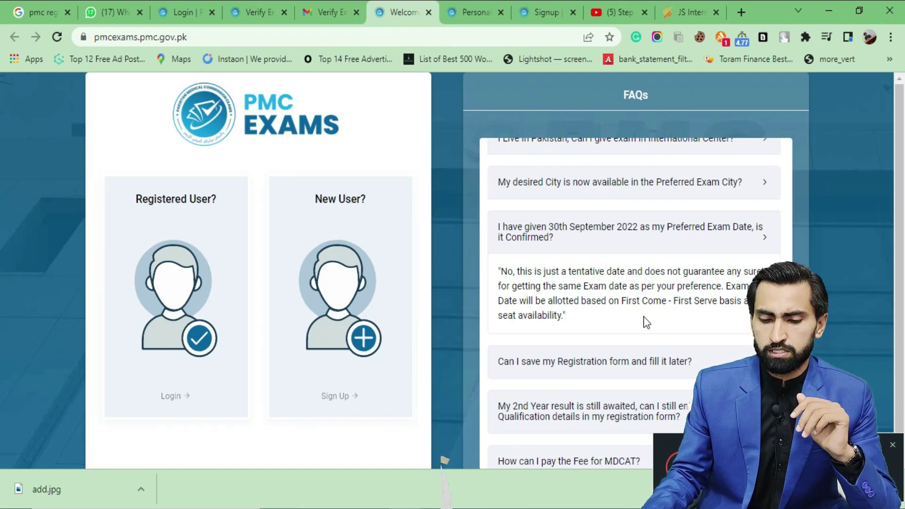
scroll(677, 377, down, 1)
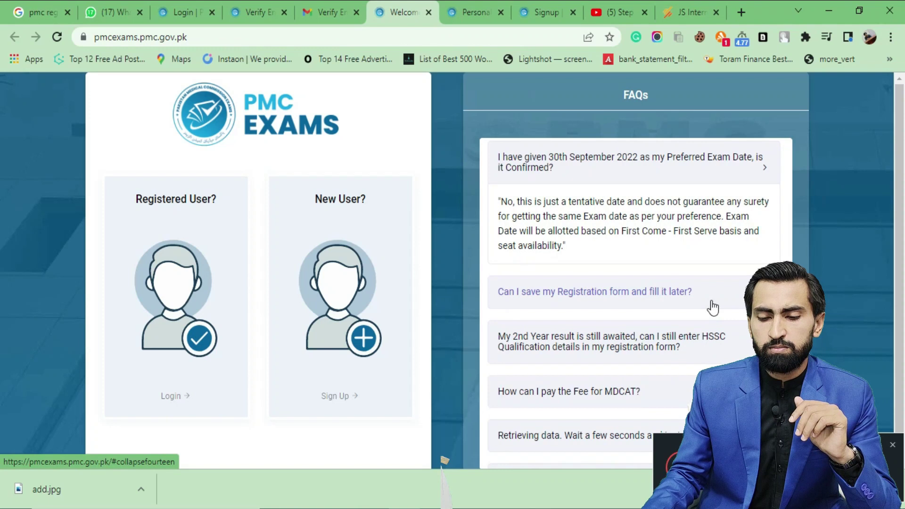
click(735, 298)
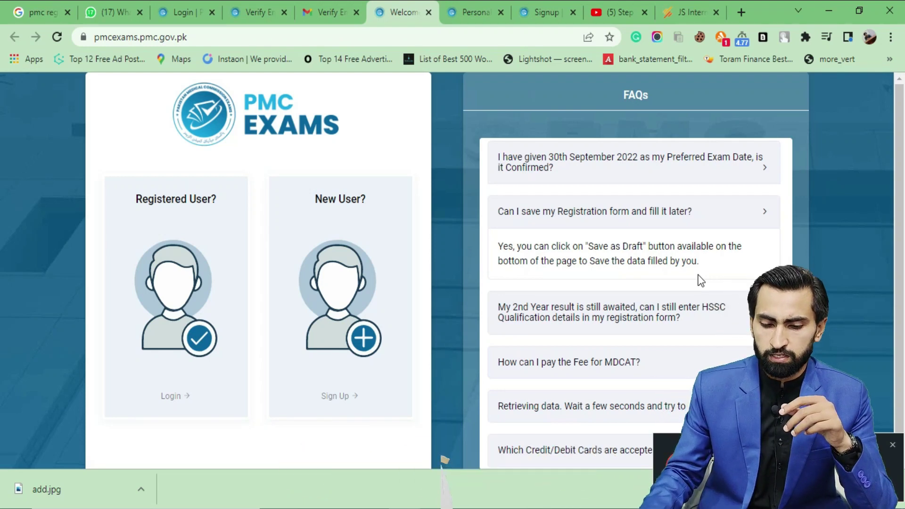
scroll(701, 280, down, 1)
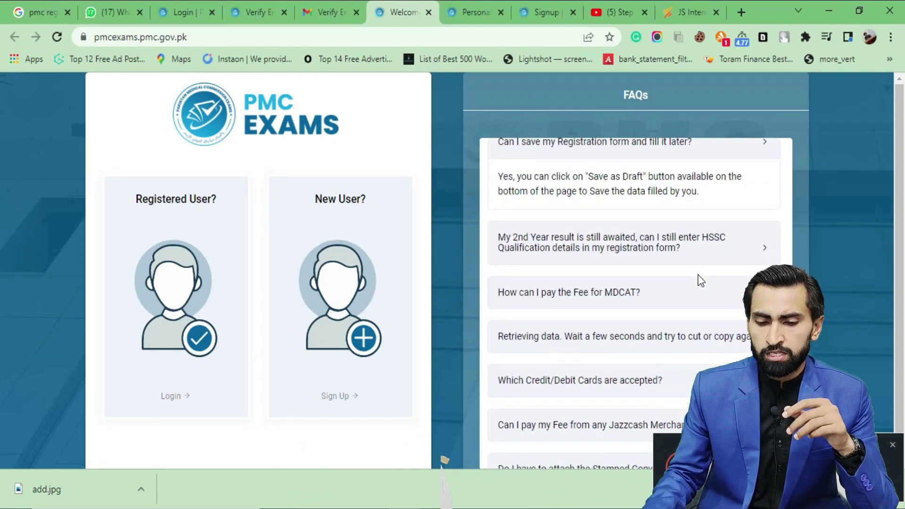
Expand the FAQs on awaited 2nd year results, paying the MDCAT fee and MCB Bank branches
click(612, 259)
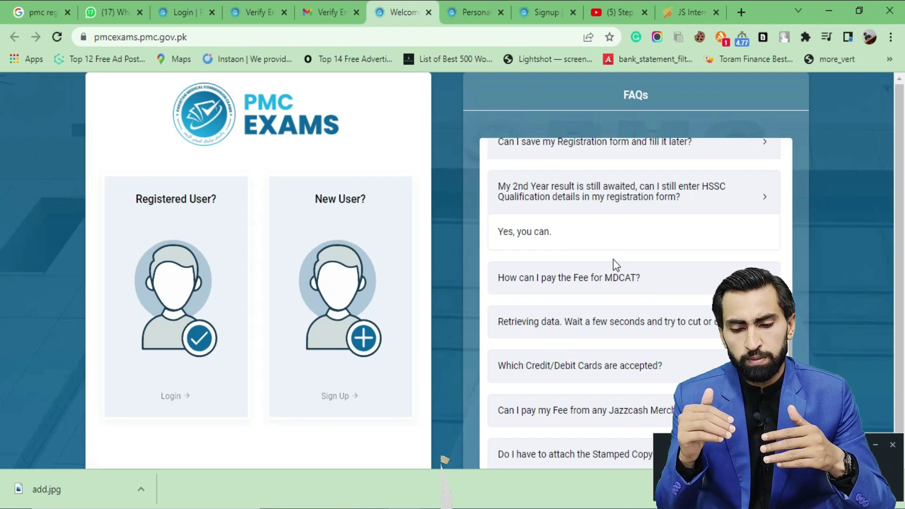
scroll(614, 264, down, 1)
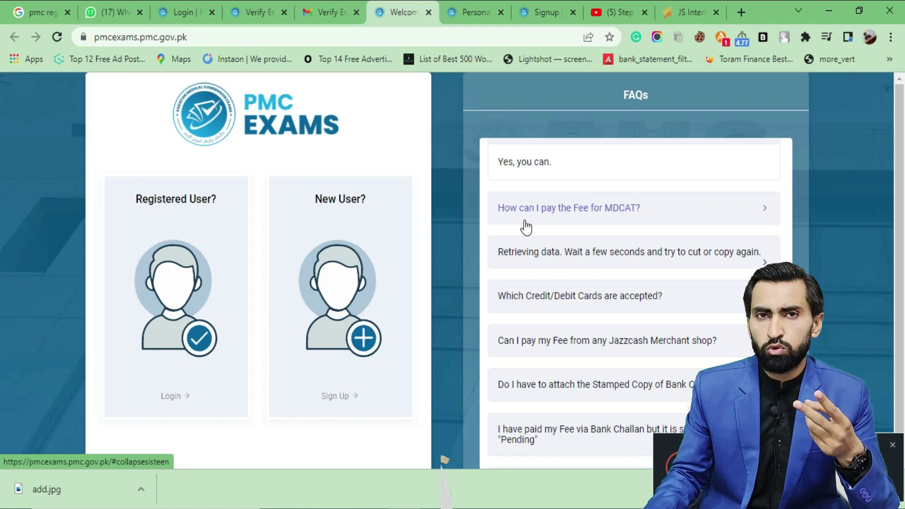
click(761, 205)
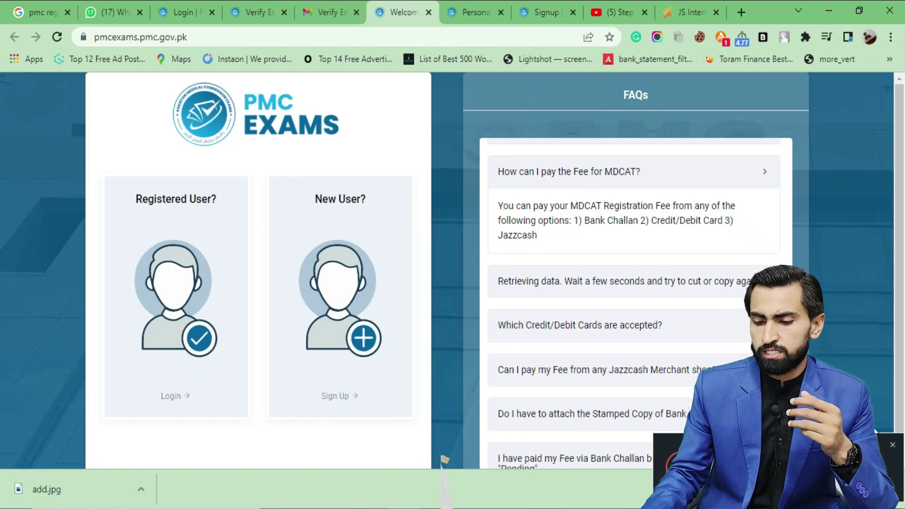
click(678, 290)
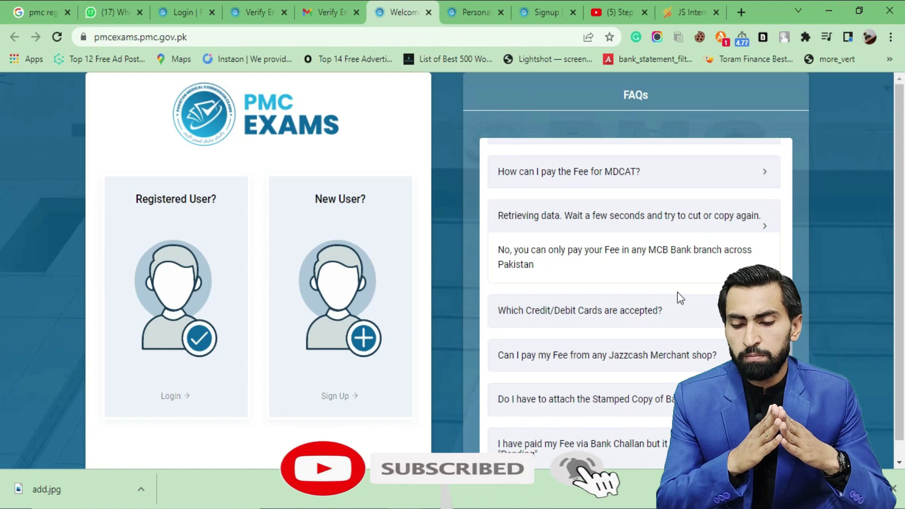
Expand the accepted cards FAQ and highlight 'Only 3D Secure VISA/' in its answer
scroll(679, 264, down, 2)
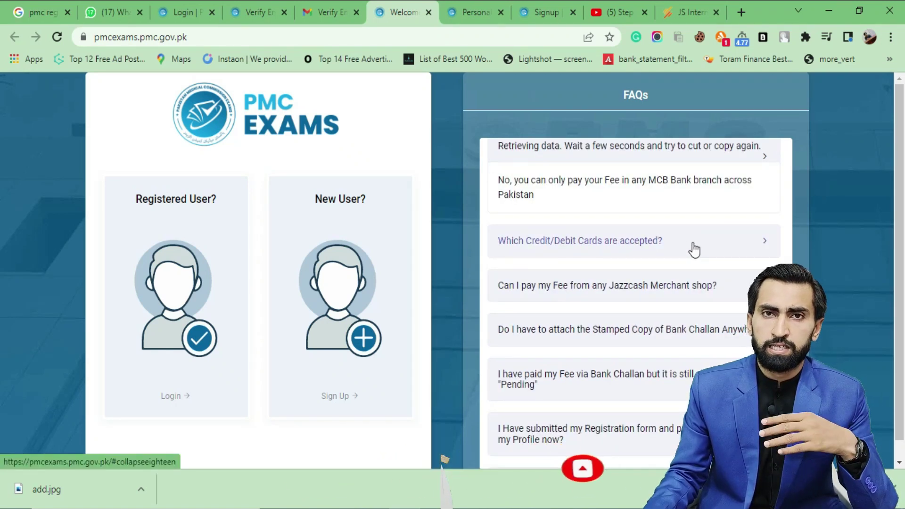
click(694, 248)
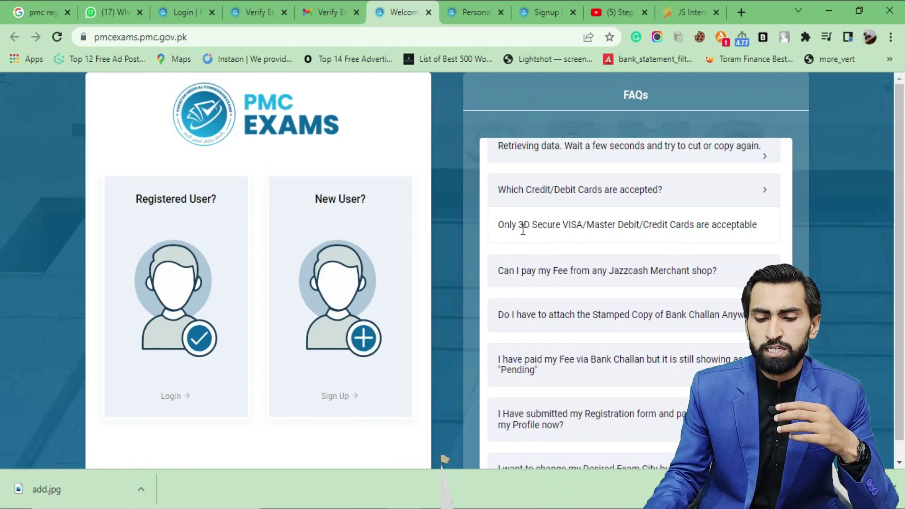
drag(498, 225, 587, 225)
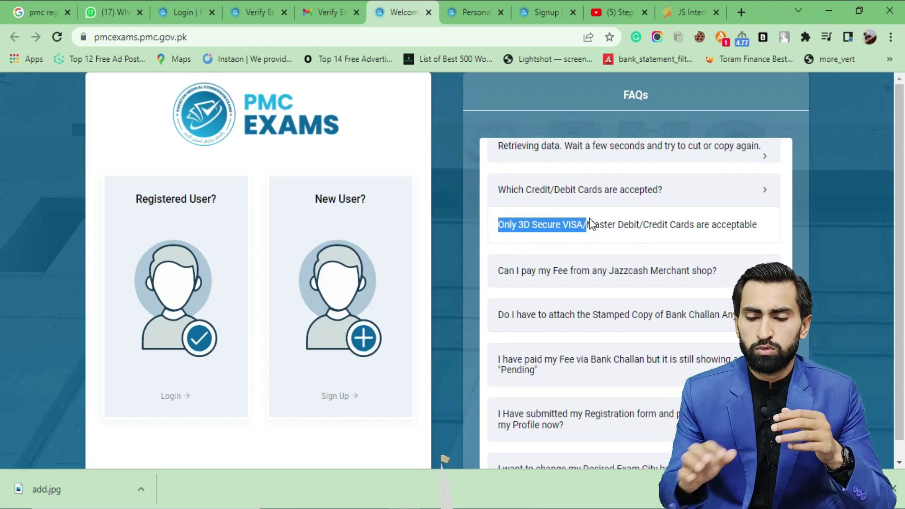
Expand the FAQs on Jazzcash Wallet-only payment, stamped challan copies, Pending fees and post-payment profile edits
click(730, 277)
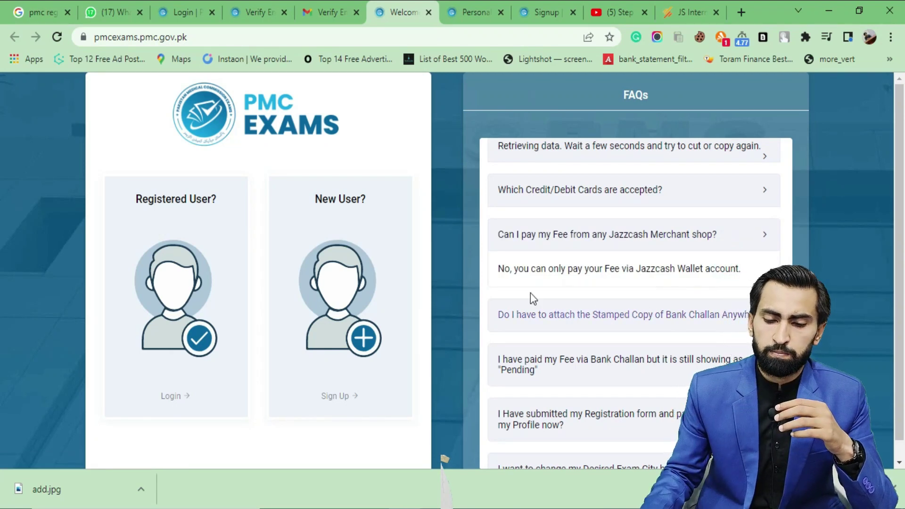
drag(498, 268, 742, 273)
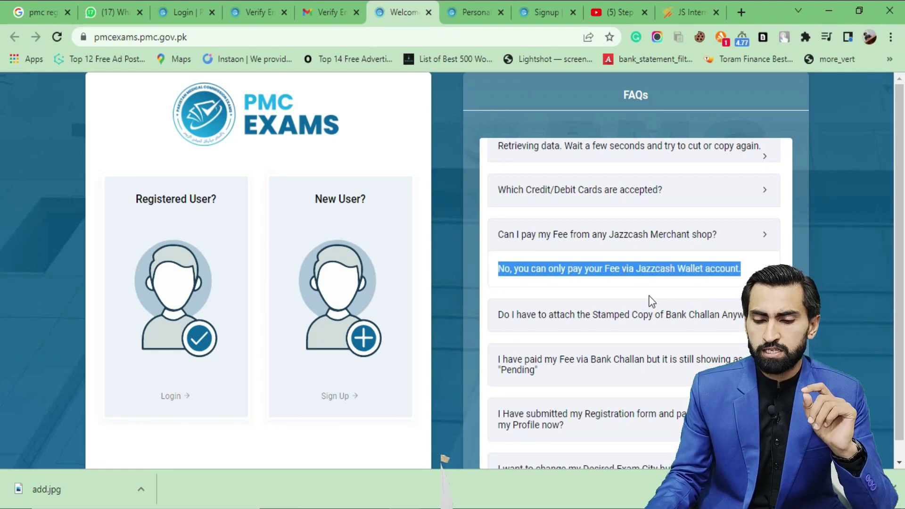
scroll(661, 298, down, 1)
click(616, 283)
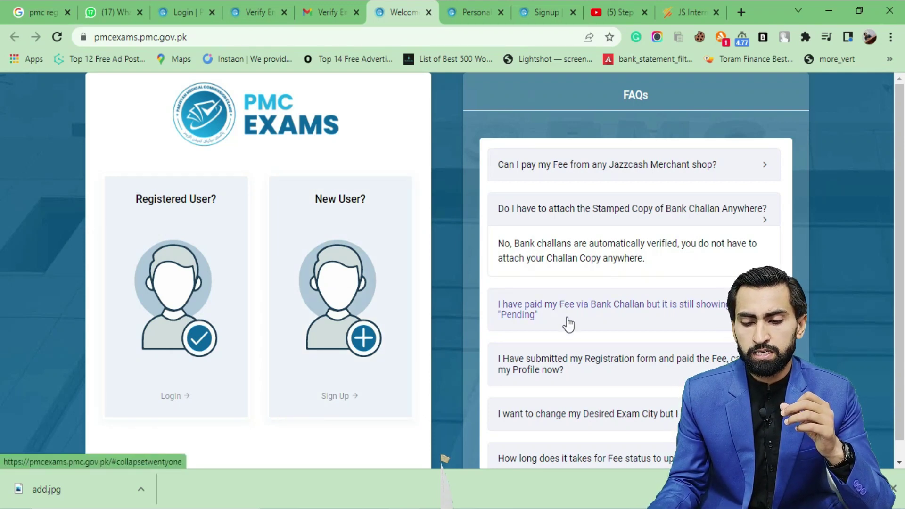
click(568, 324)
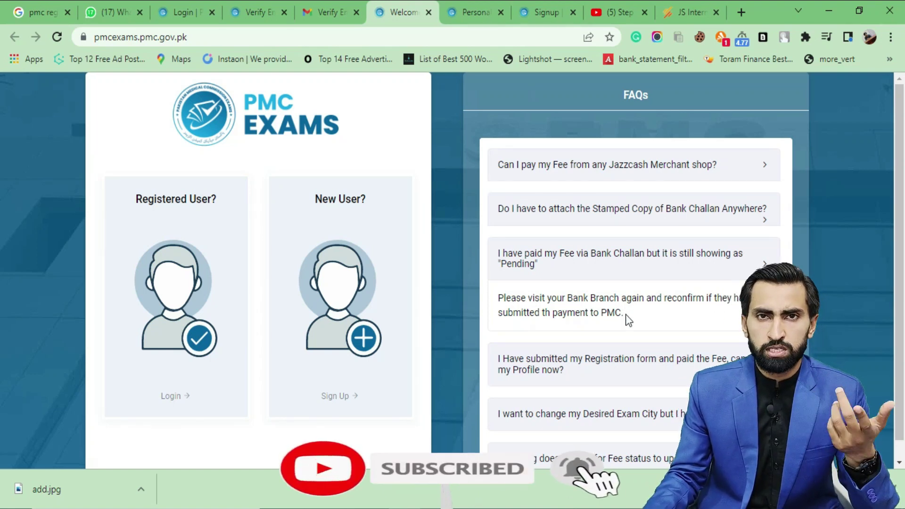
scroll(640, 313, down, 1)
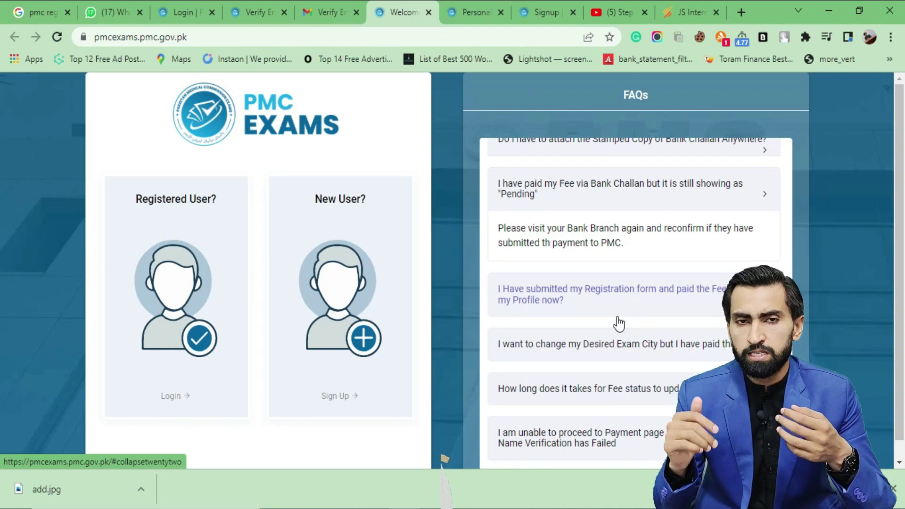
click(617, 312)
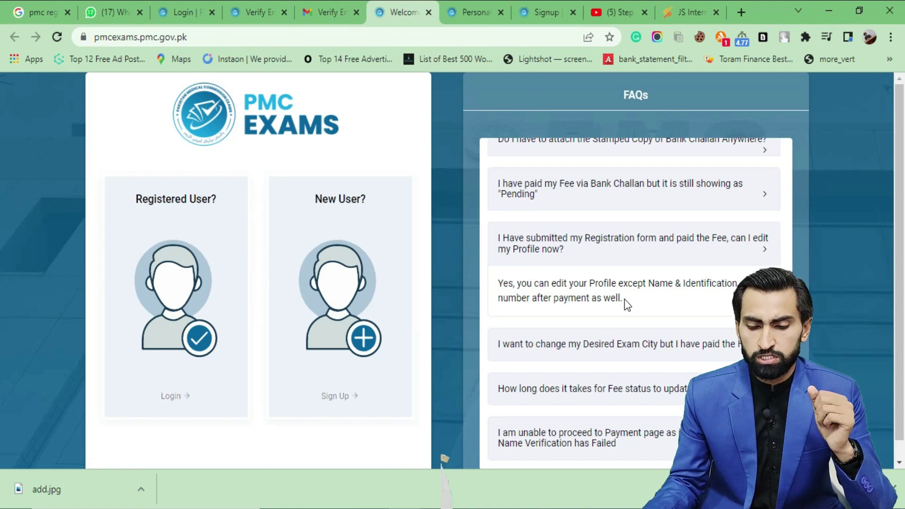
Expand the FAQs on changing exam city, the 24-hour fee status update and failed name verification
click(632, 349)
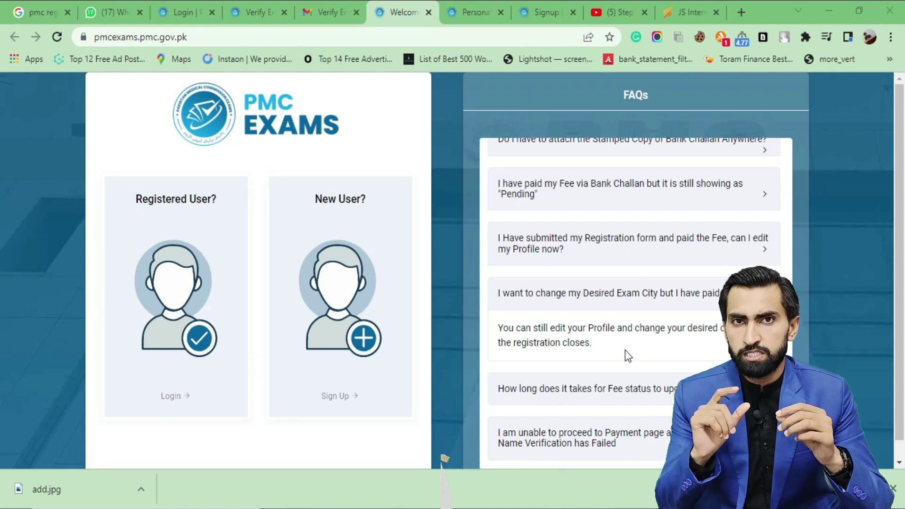
scroll(625, 349, down, 1)
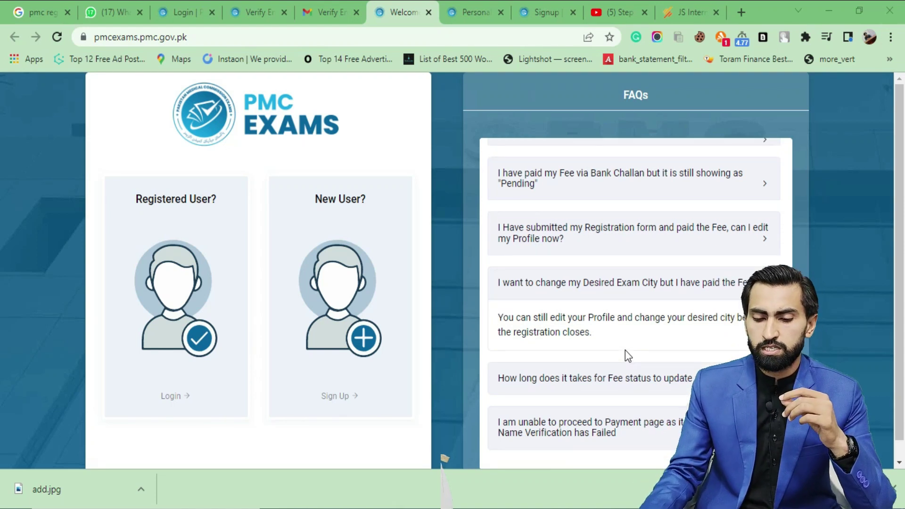
scroll(618, 390, down, 1)
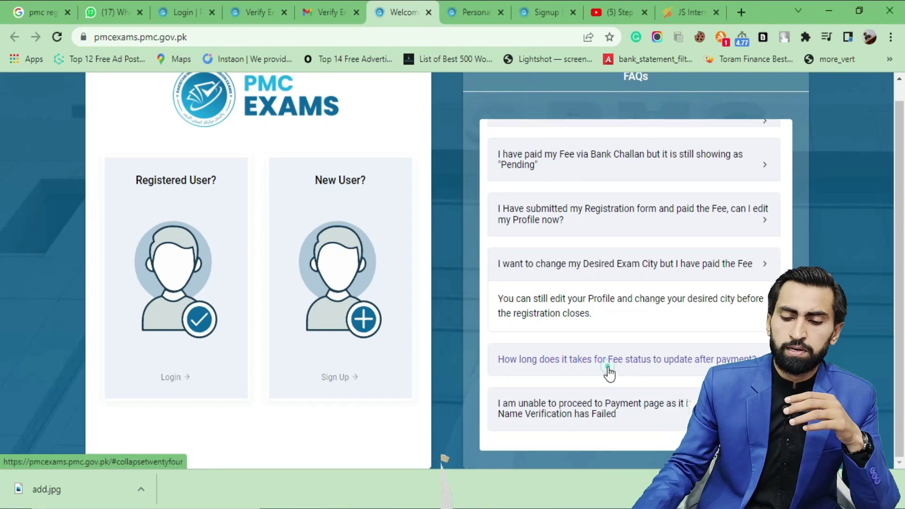
click(610, 372)
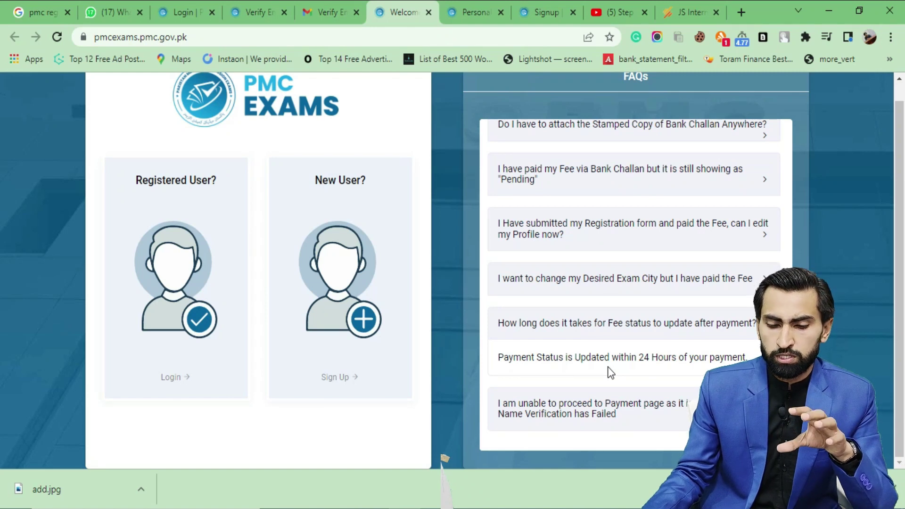
drag(498, 358, 748, 359)
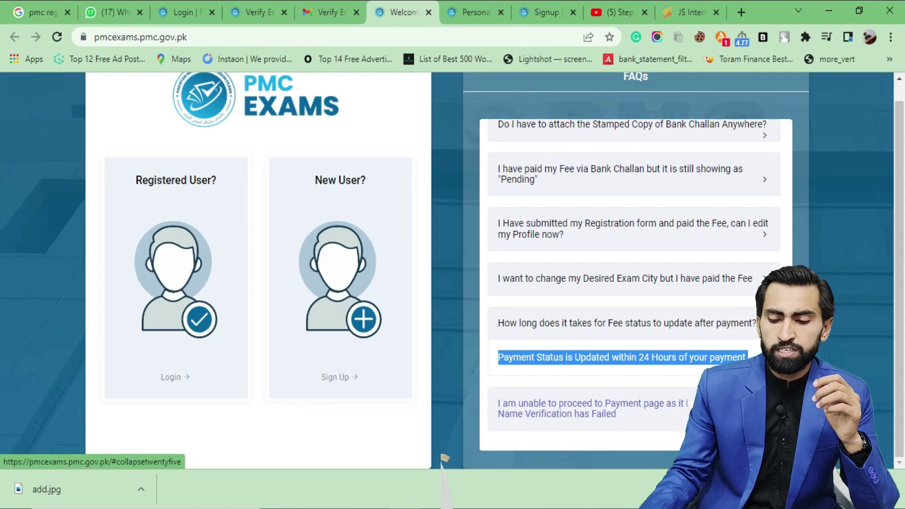
click(707, 408)
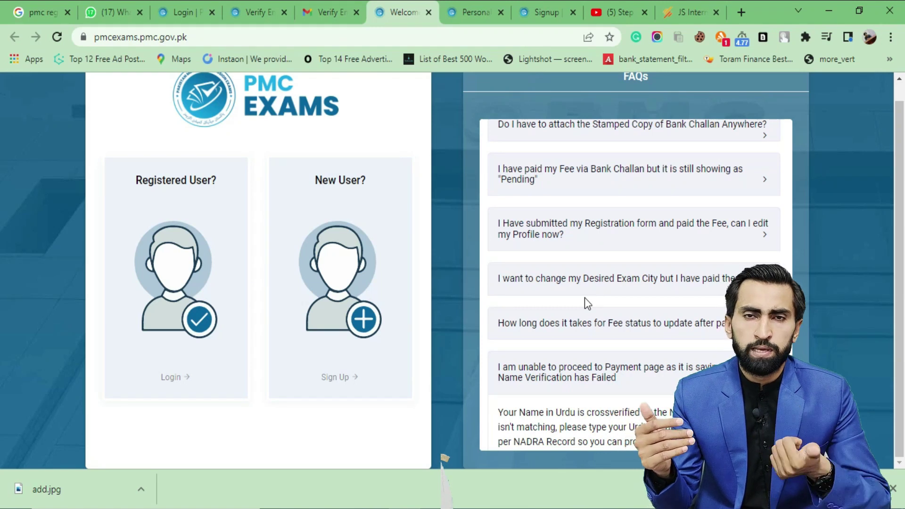
scroll(584, 298, down, 1)
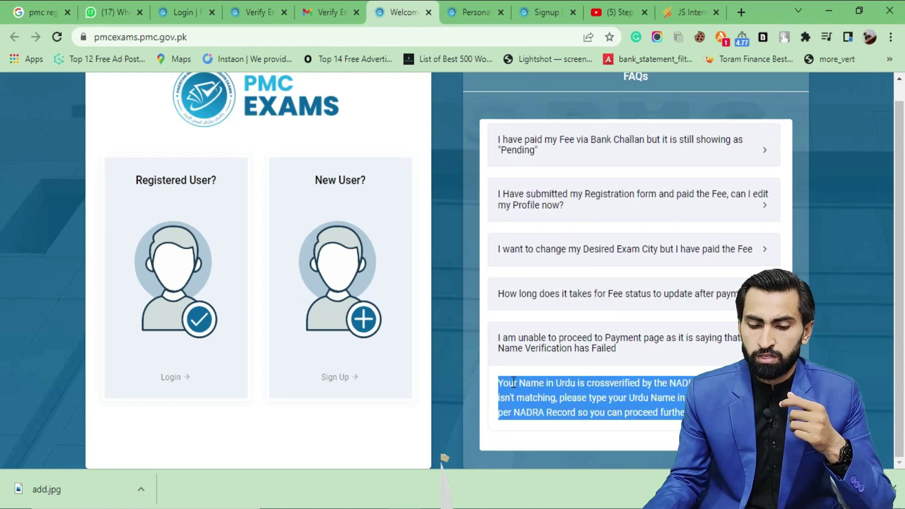
Deselect the FAQ text and switch to the Personal tab's Student Profile form
click(514, 382)
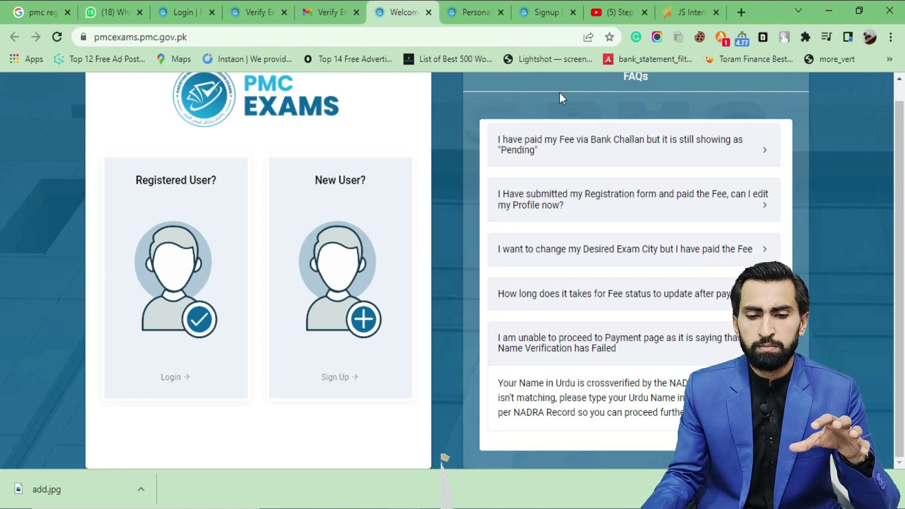
click(474, 13)
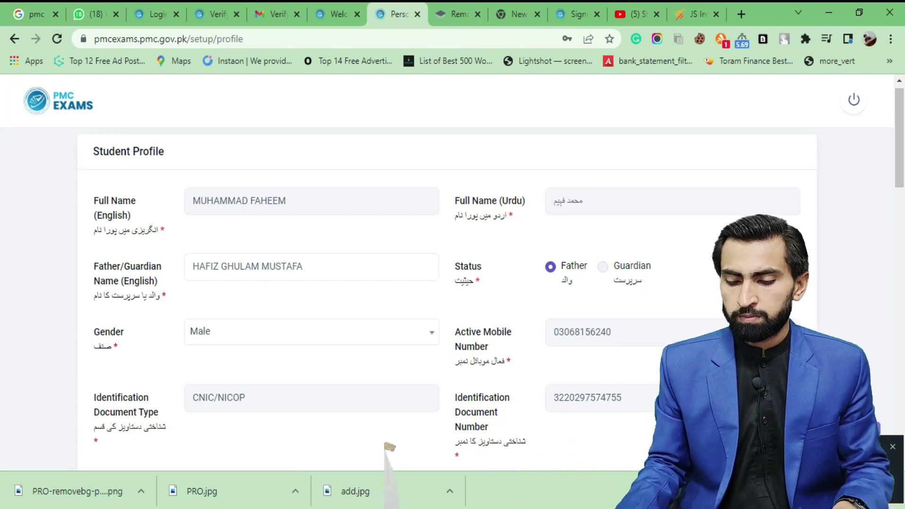
Review the filled profile, pointing out the Father's and Mother's Profession fields
scroll(574, 305, down, 6)
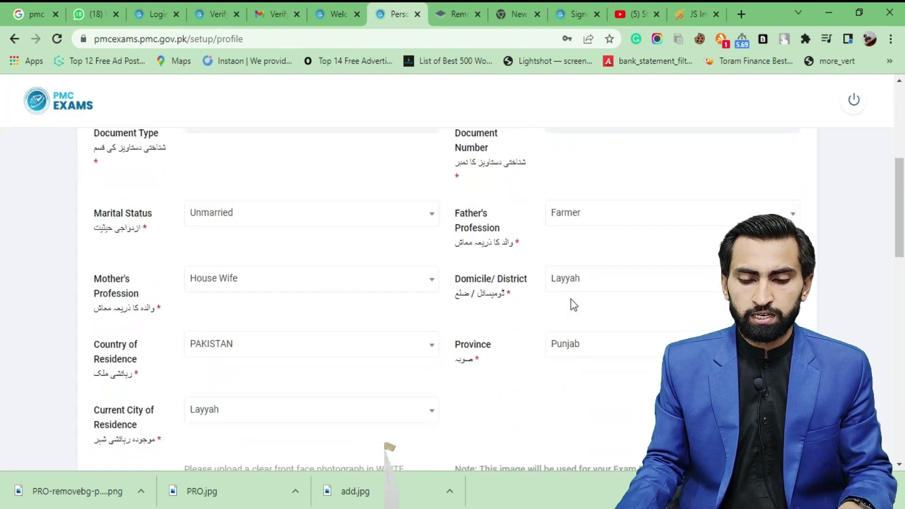
scroll(574, 306, up, 3)
drag(507, 367, 455, 354)
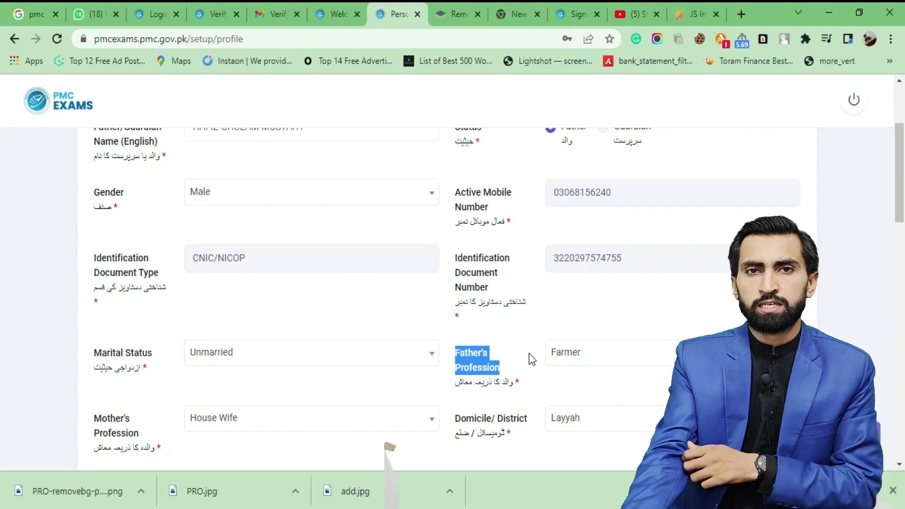
scroll(523, 348, down, 3)
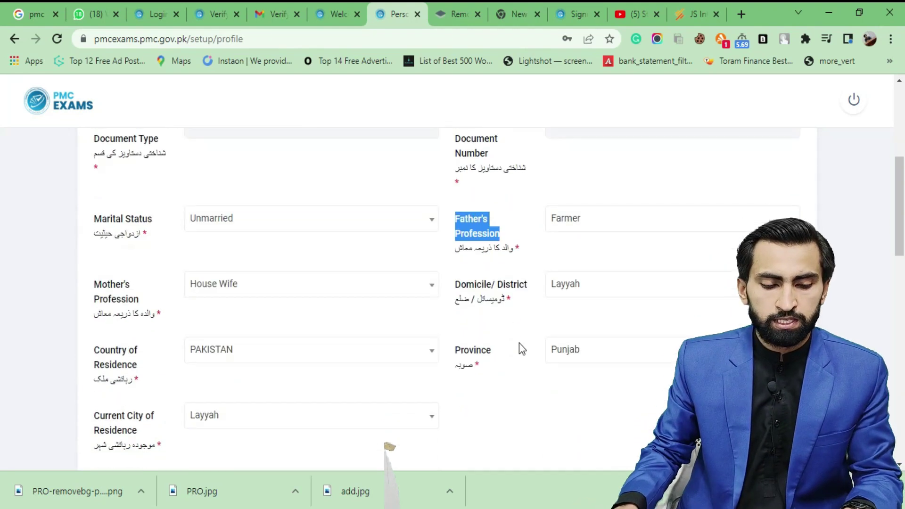
drag(154, 295, 94, 281)
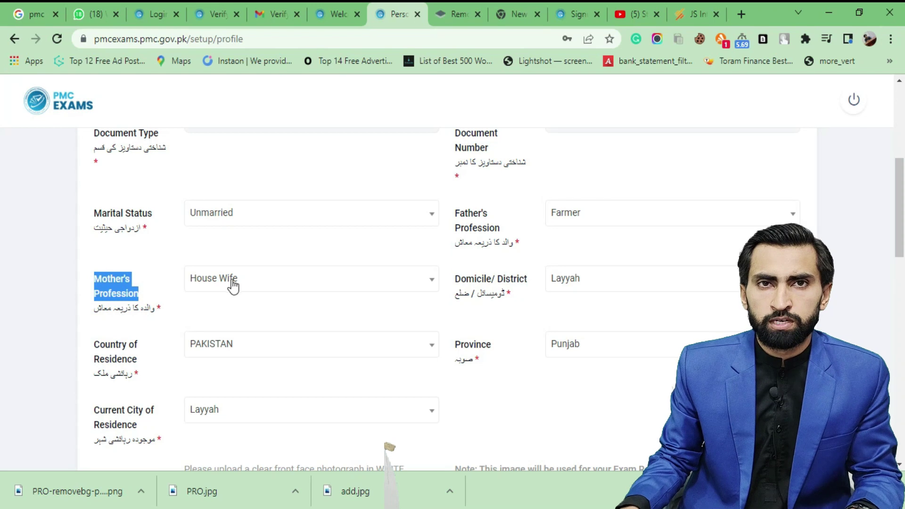
scroll(415, 323, down, 1)
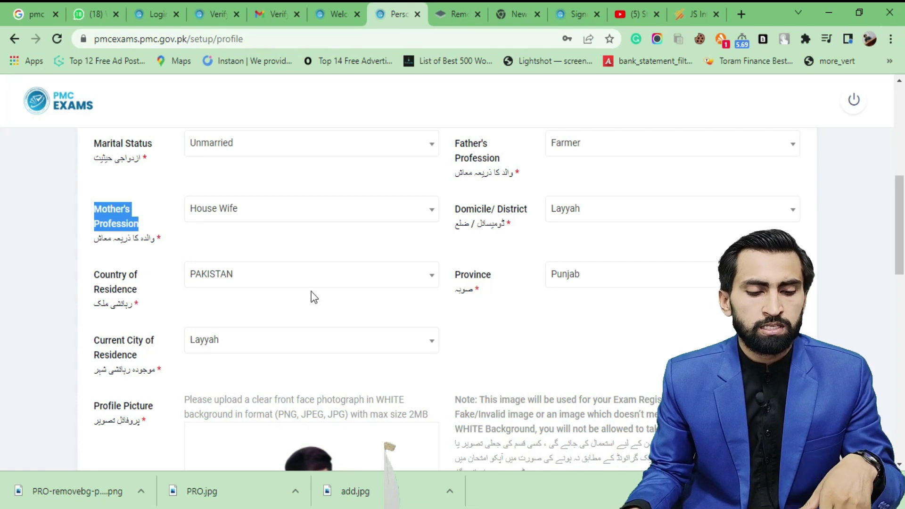
scroll(315, 298, down, 2)
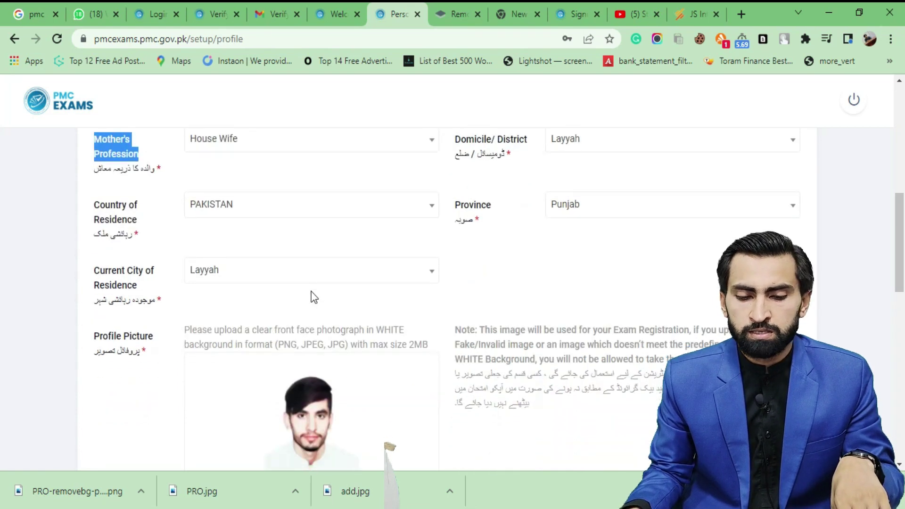
drag(145, 290, 92, 278)
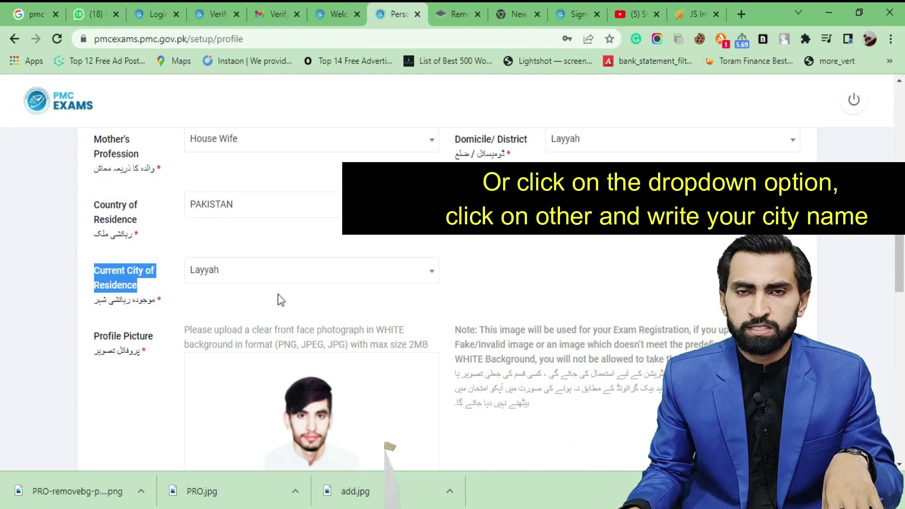
scroll(280, 300, down, 2)
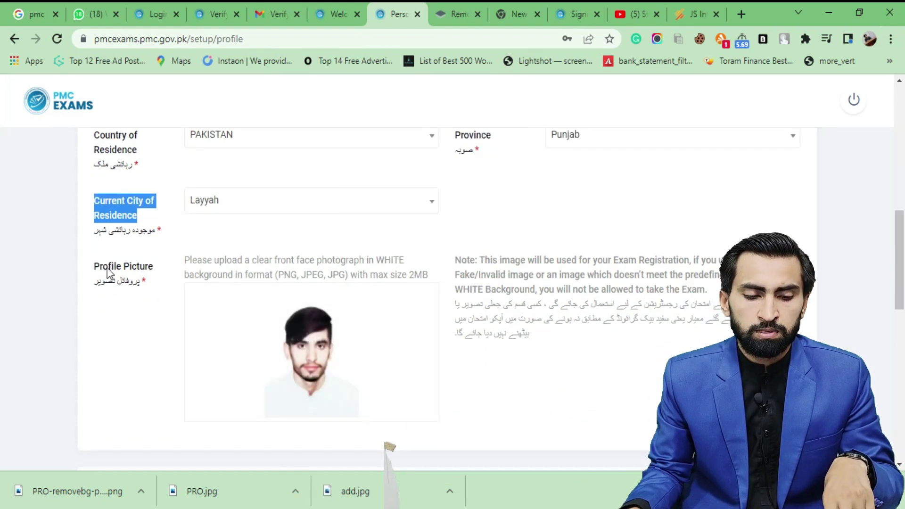
click(98, 269)
drag(98, 271, 107, 269)
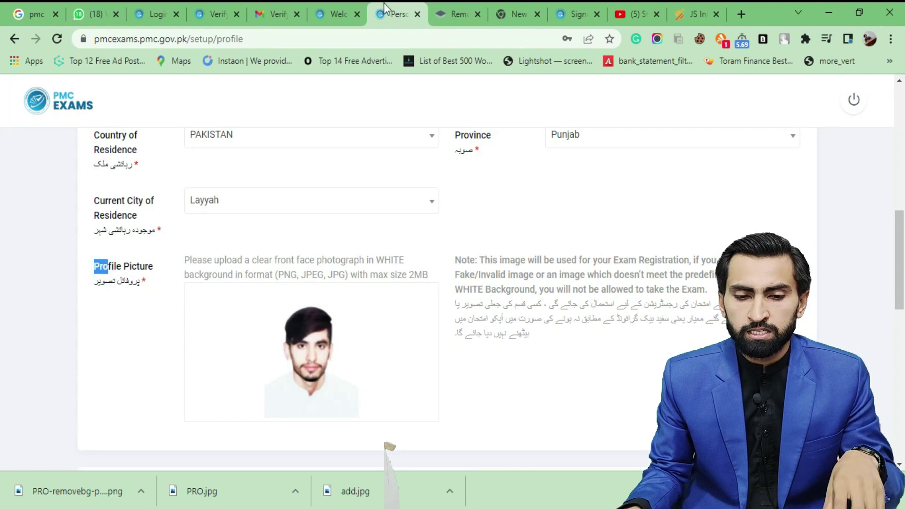
Load the remove.bg home page in the second browser tab
click(453, 14)
click(347, 43)
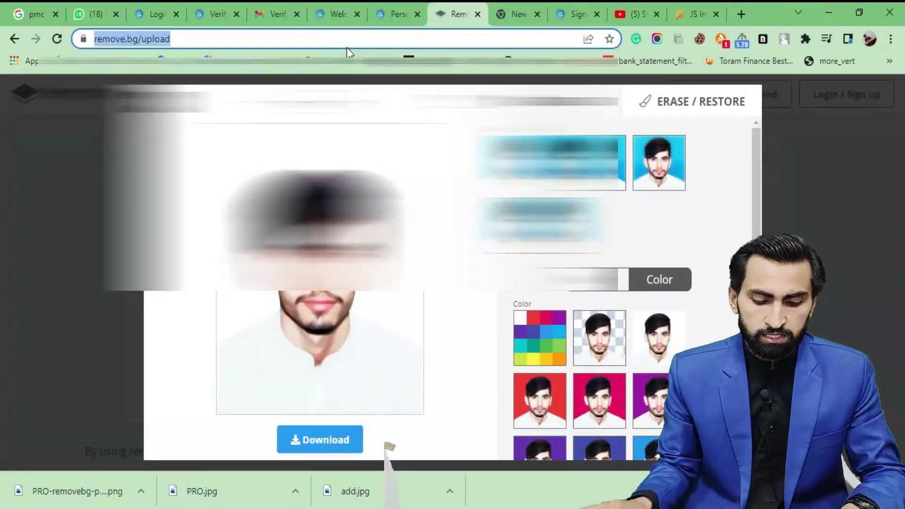
text(rem)
key(Return)
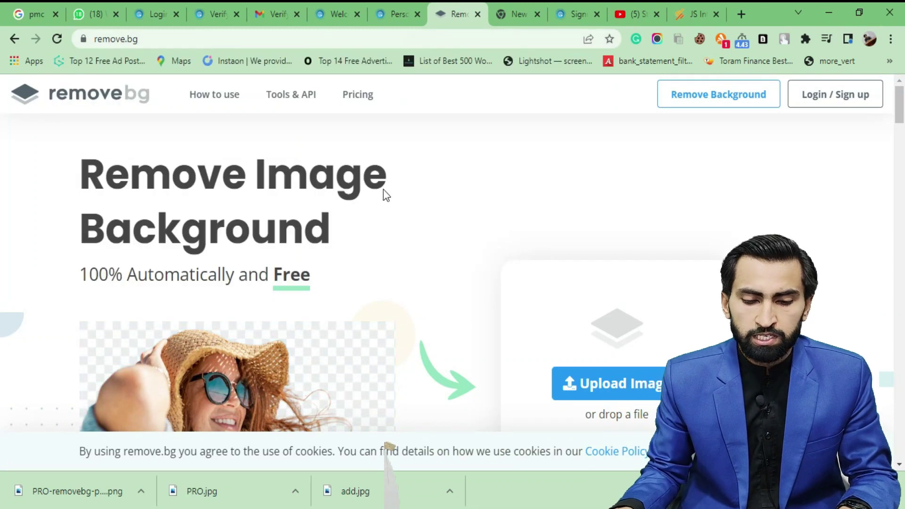
scroll(488, 235, down, 3)
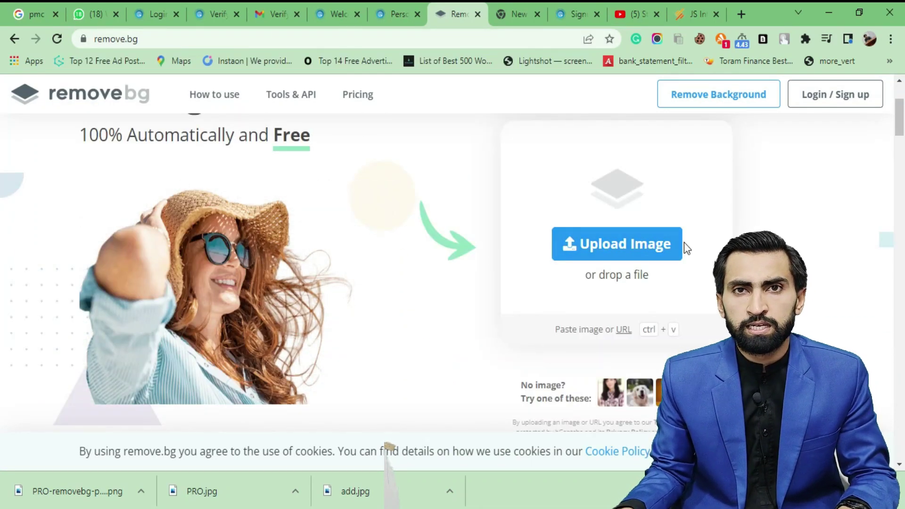
Upload PRO.jpg and change its background to solid white
drag(227, 490, 618, 236)
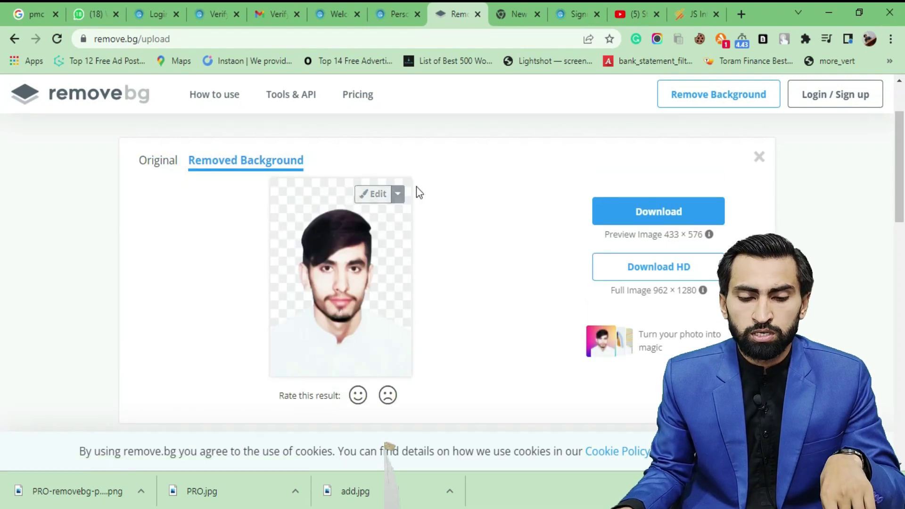
click(376, 203)
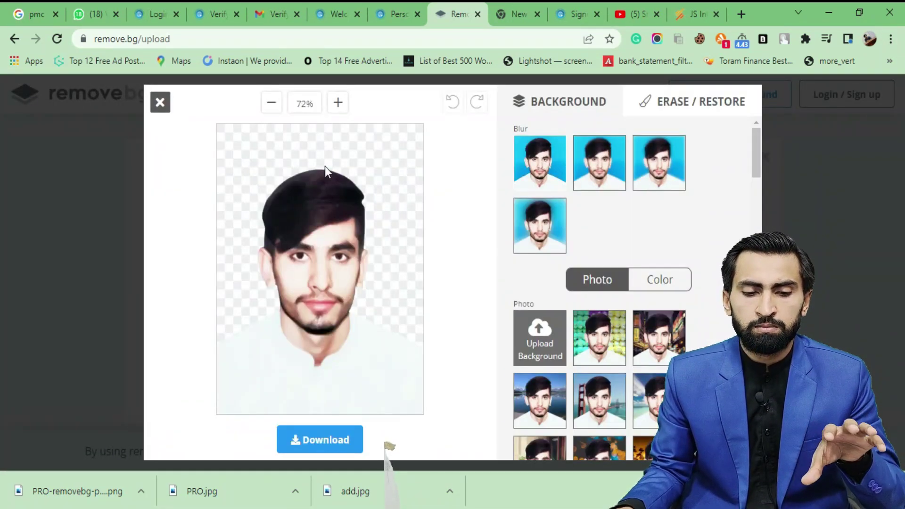
click(674, 285)
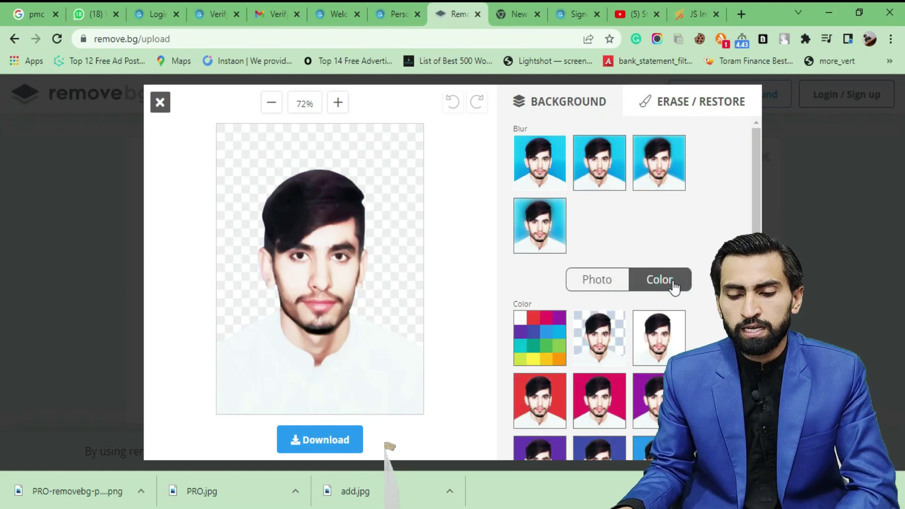
click(671, 335)
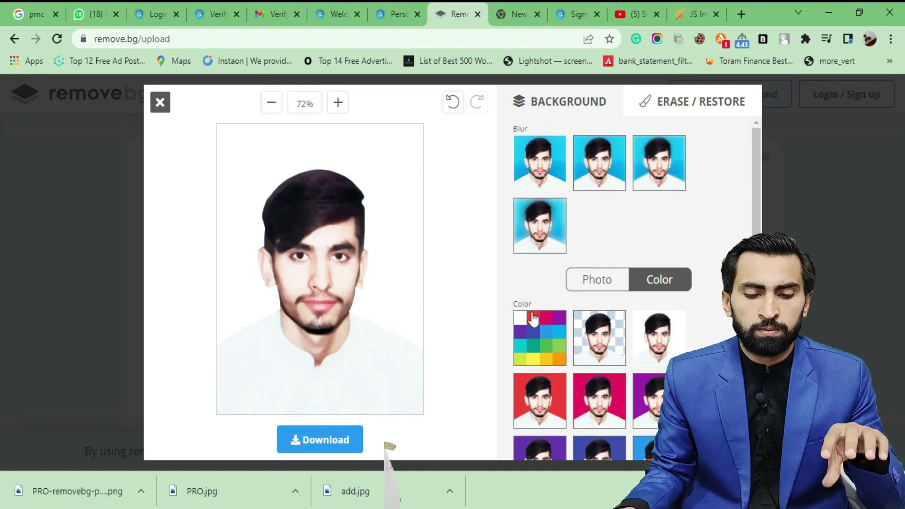
Download the white-background image and return to the PMC profile tab
click(333, 434)
click(471, 303)
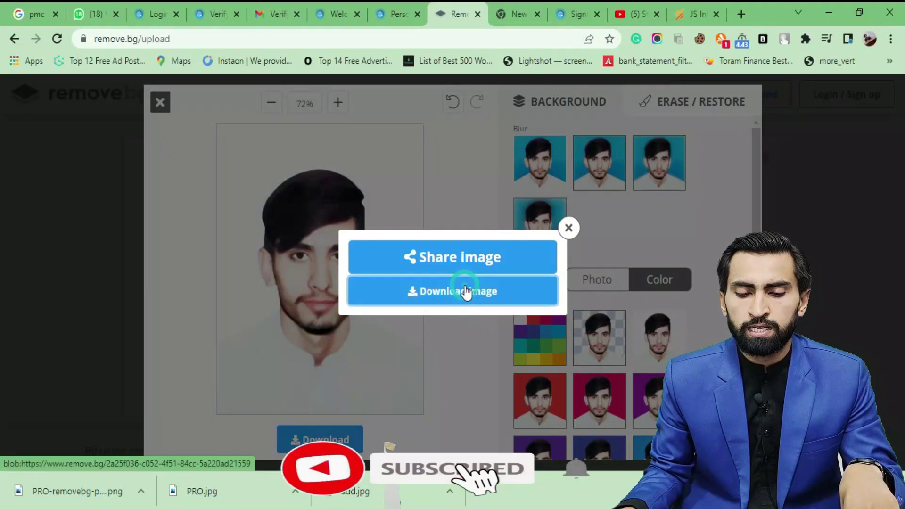
click(411, 7)
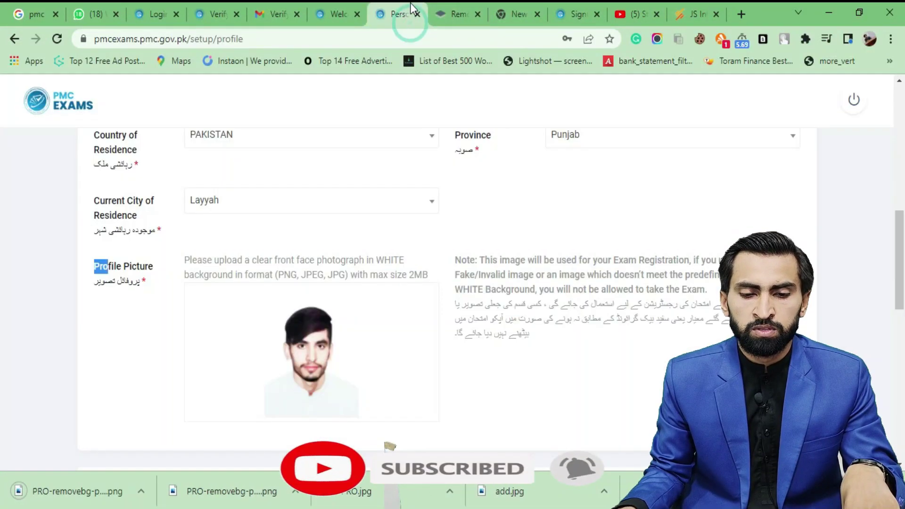
scroll(298, 258, down, 1)
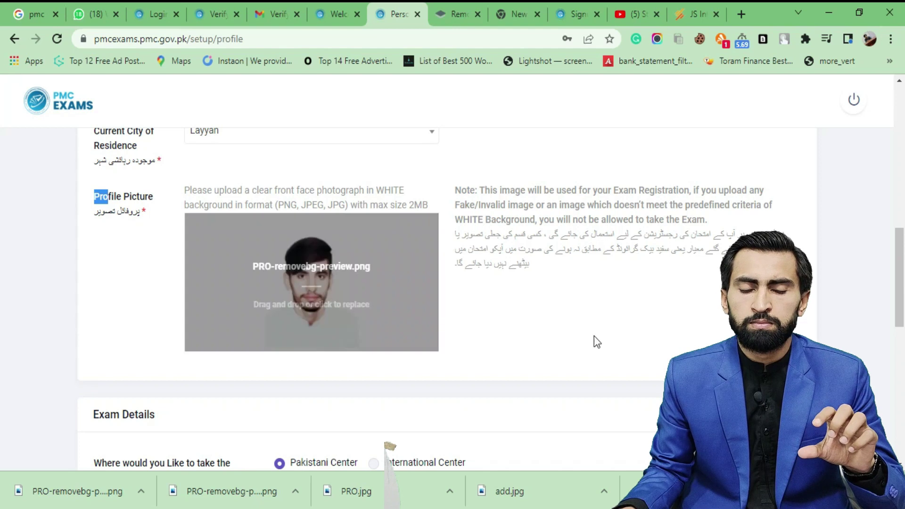
drag(560, 265, 460, 232)
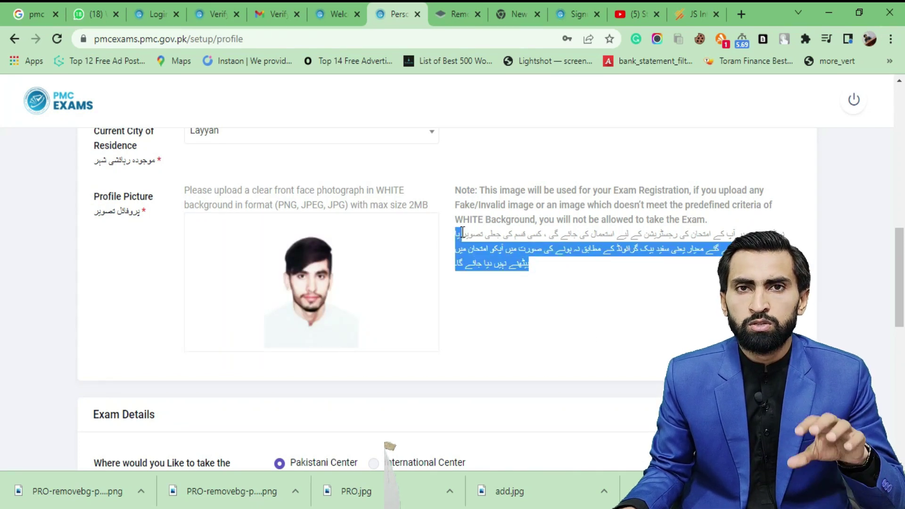
drag(458, 220, 522, 220)
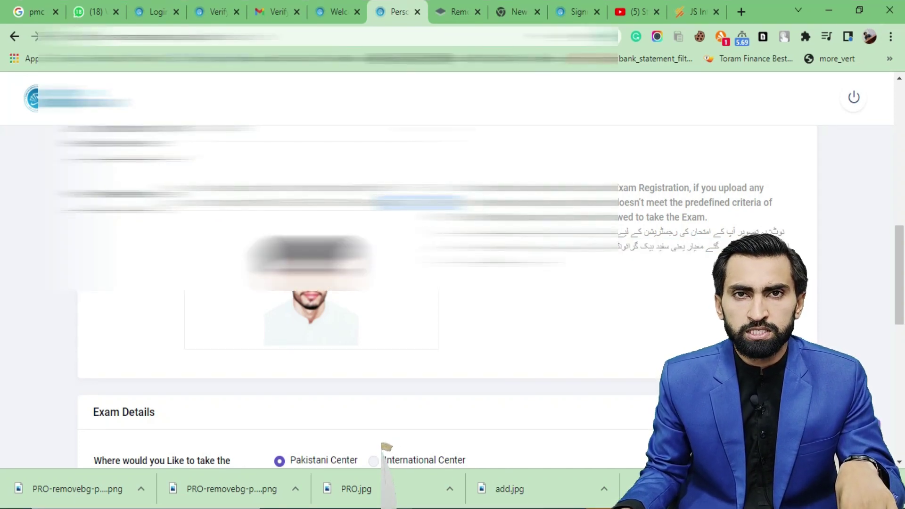
Run a Google search for compressing an image, then return to the PMC profile's Exam Details
click(471, 7)
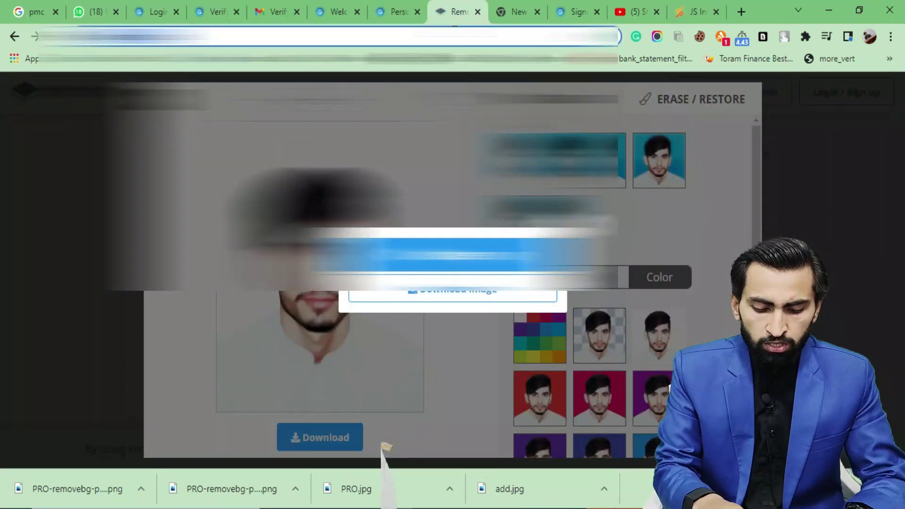
click(455, 29)
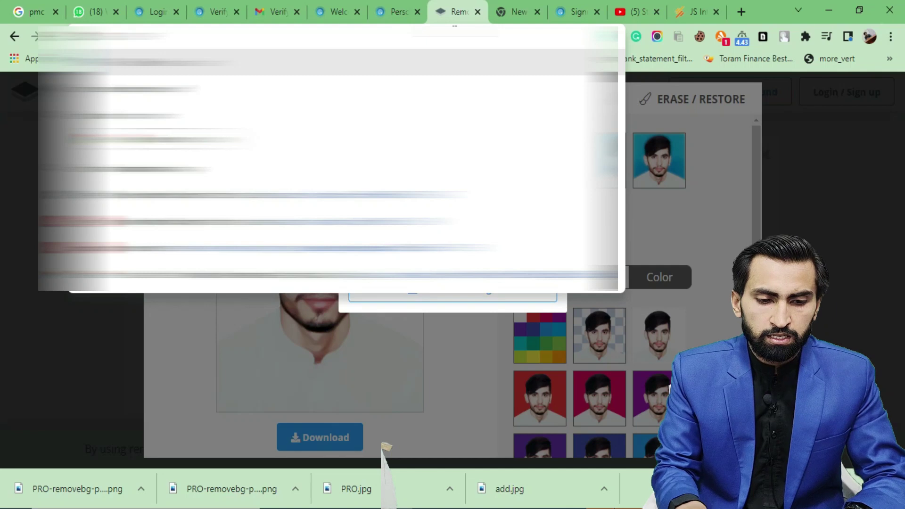
text(compress ima)
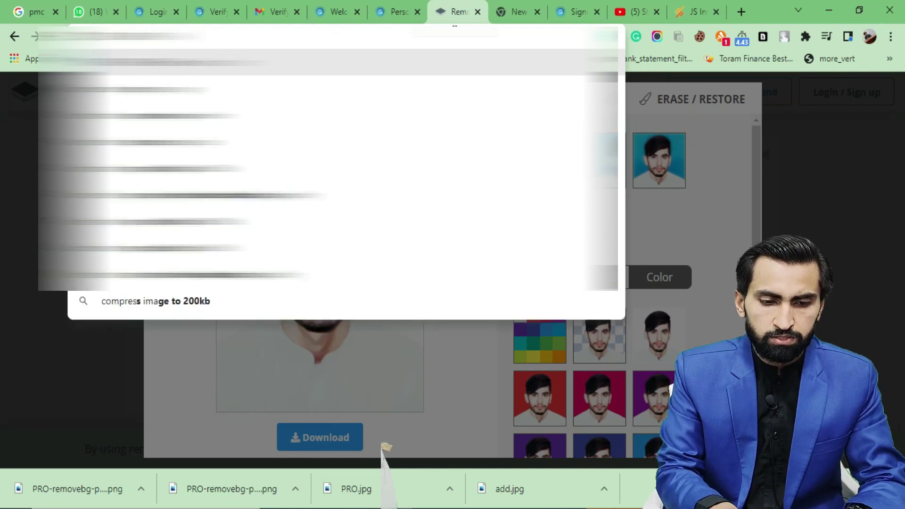
key(Return)
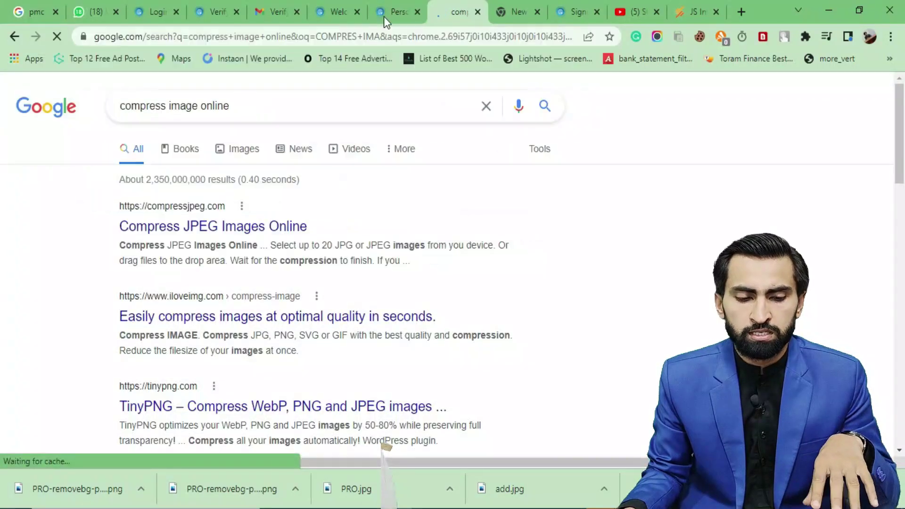
click(337, 12)
click(401, 7)
scroll(496, 293, down, 4)
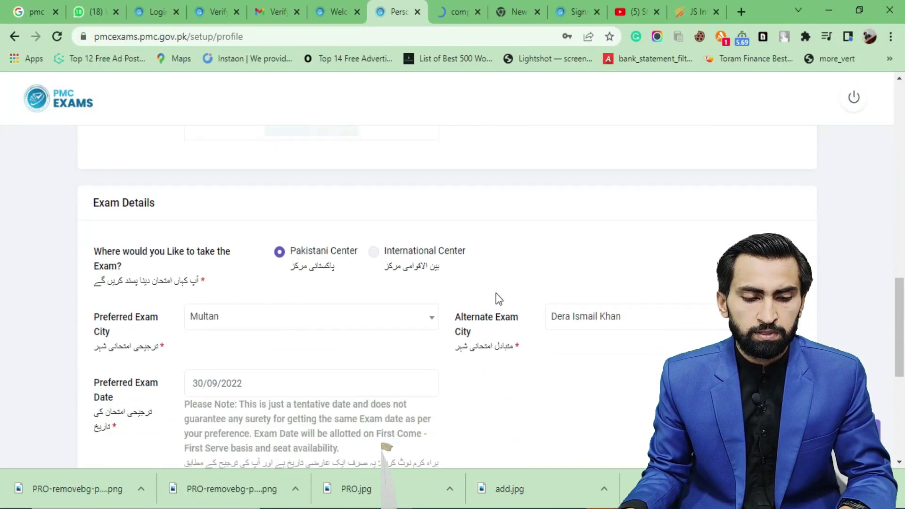
Review Exam Details, highlighting the Alternate Exam City and Preferred Exam Date labels
drag(176, 206, 94, 210)
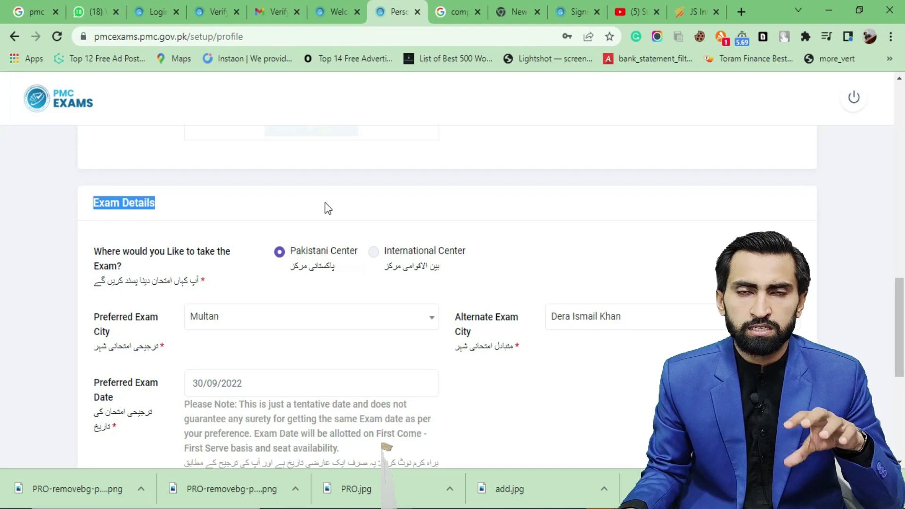
scroll(335, 226, down, 1)
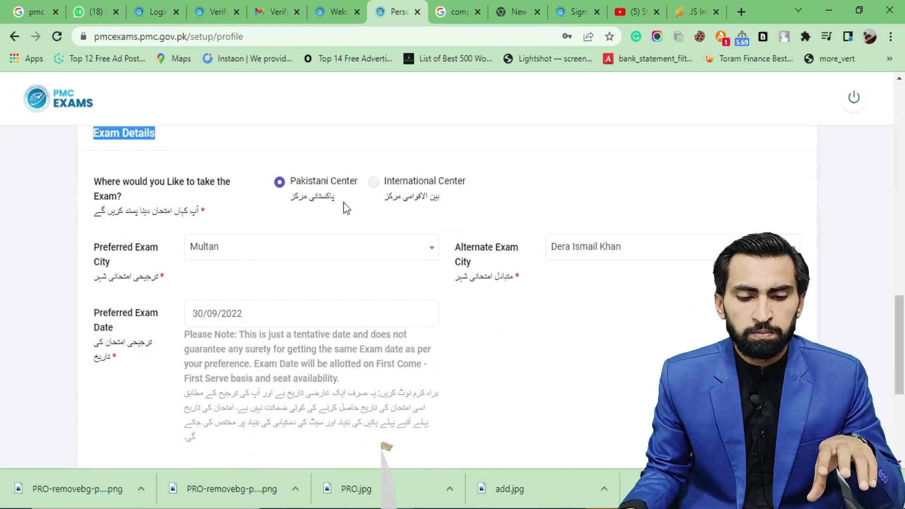
scroll(291, 202, down, 1)
scroll(289, 198, down, 1)
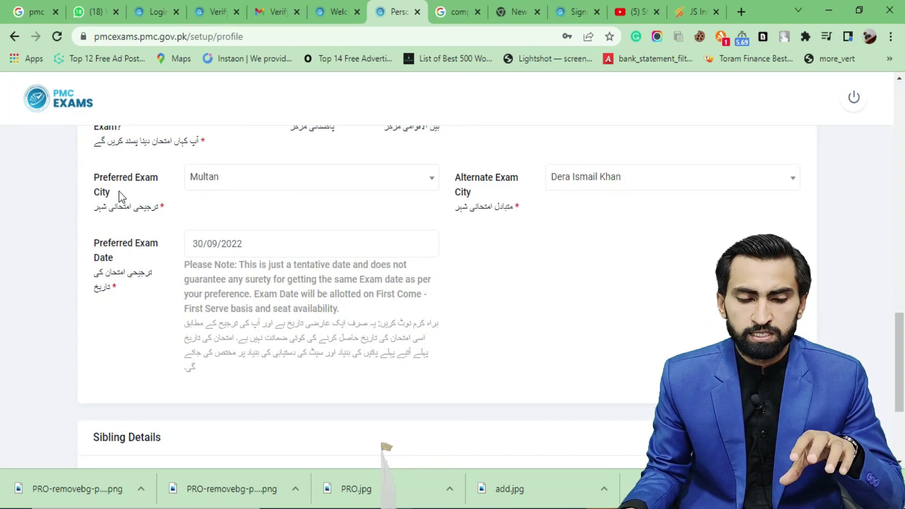
drag(471, 196, 457, 180)
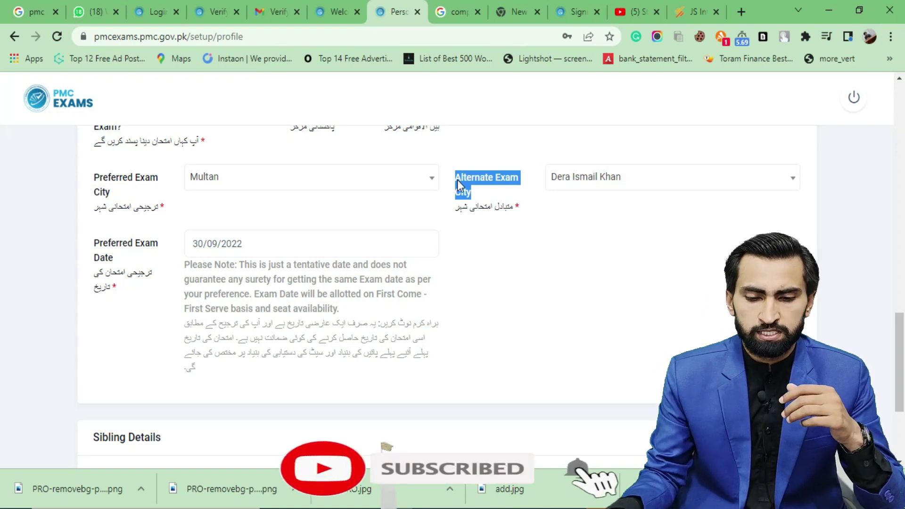
scroll(224, 204, down, 1)
drag(127, 194, 85, 178)
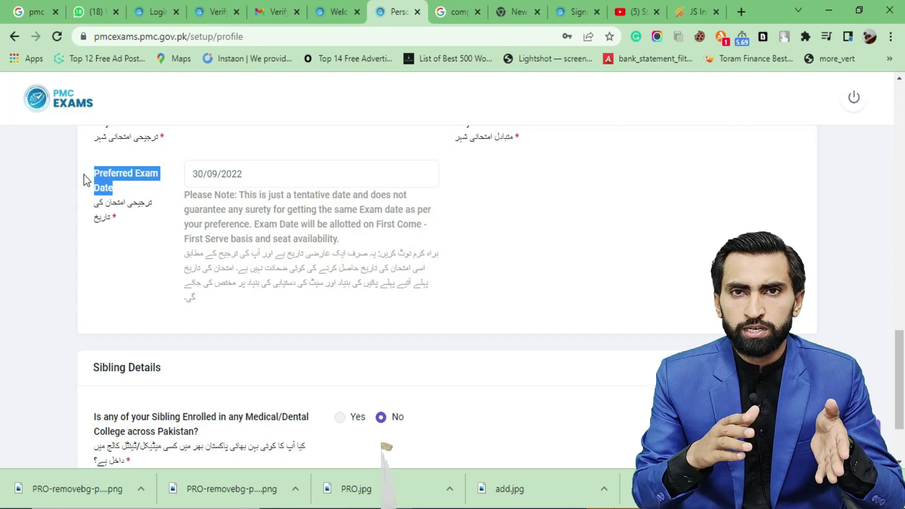
Check Sibling Details, then save the profile and confirm with Yes
scroll(212, 233, down, 2)
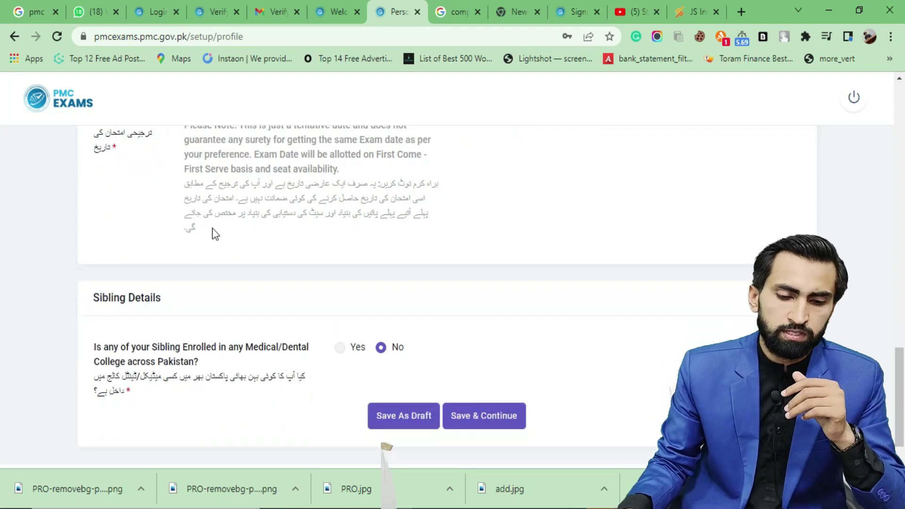
scroll(283, 245, down, 1)
drag(174, 259, 118, 259)
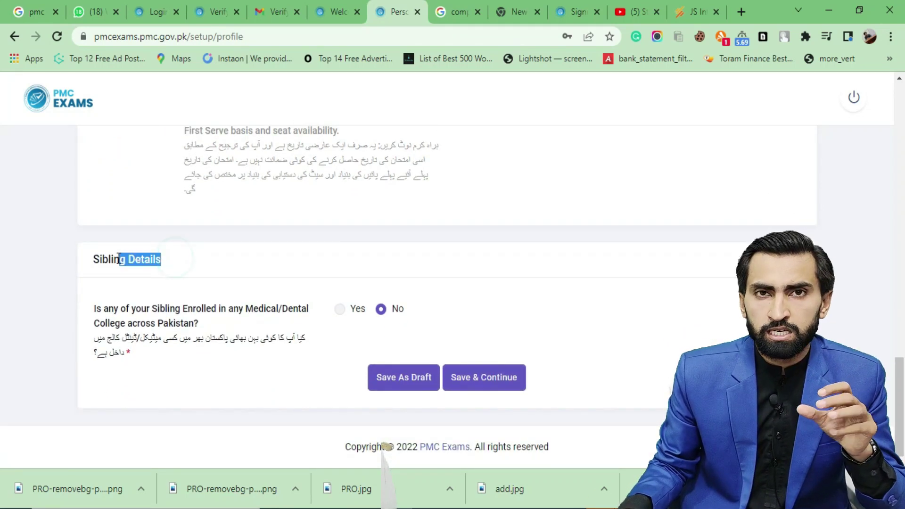
double_click(114, 259)
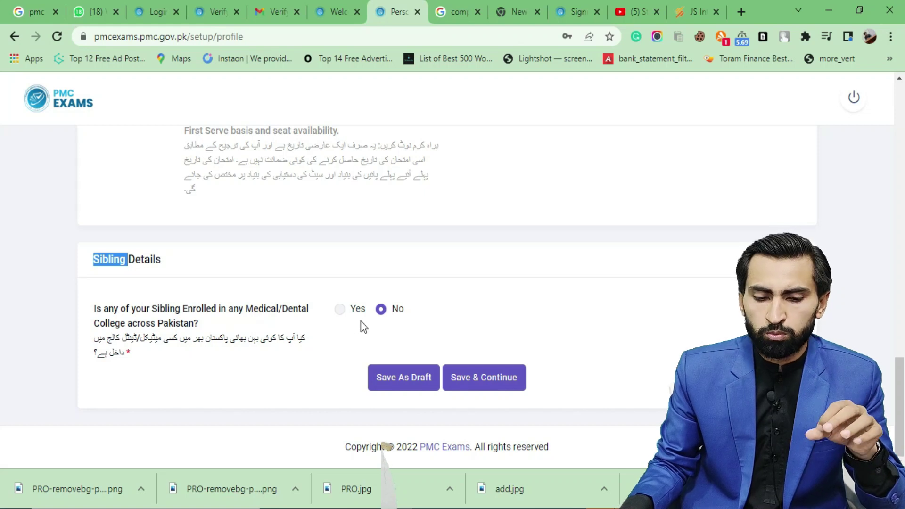
scroll(485, 376, up, 1)
scroll(471, 376, down, 1)
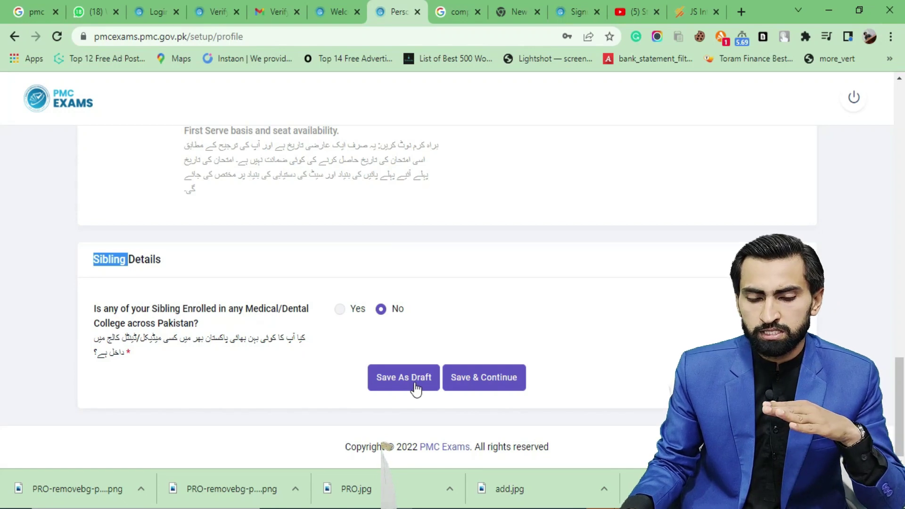
click(484, 383)
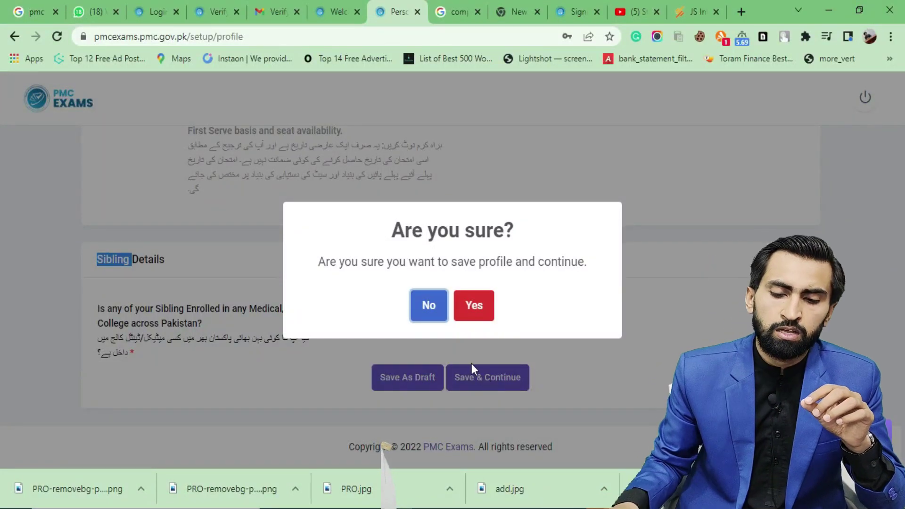
click(467, 308)
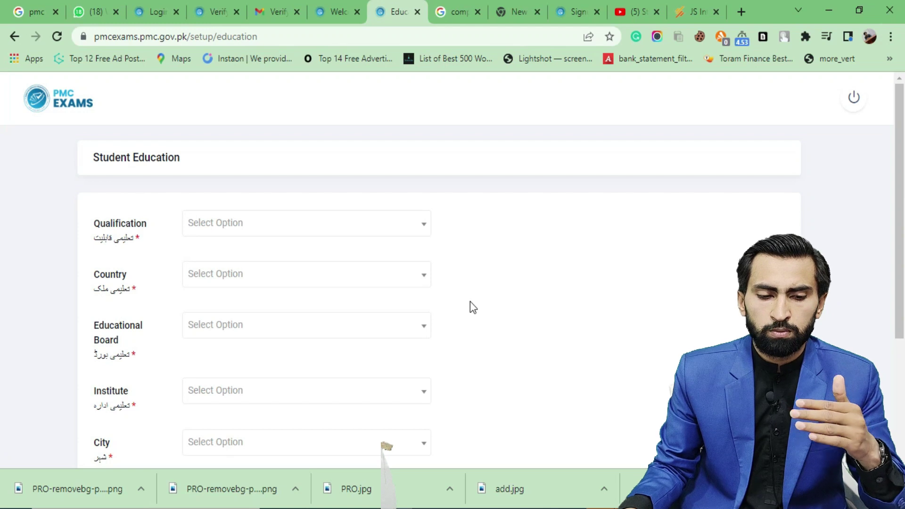
Keep FSC as the Student Education qualification
scroll(466, 297, down, 2)
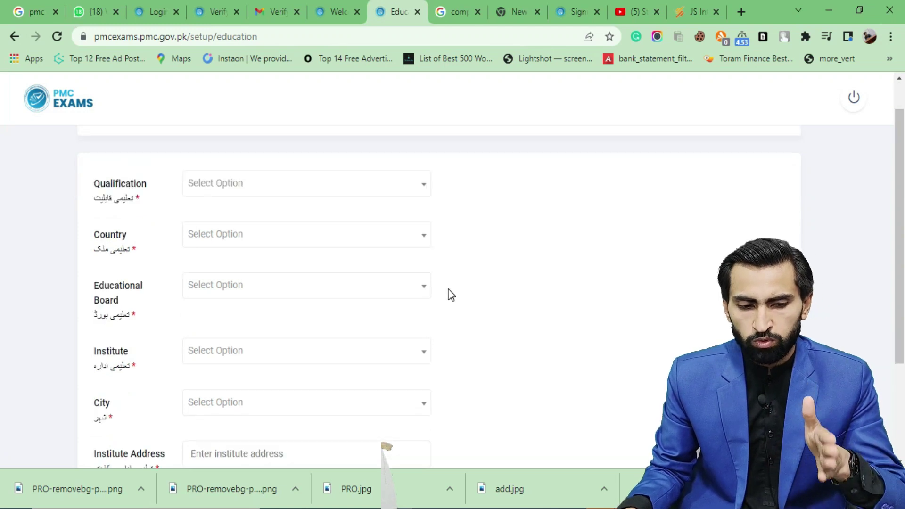
scroll(444, 295, up, 2)
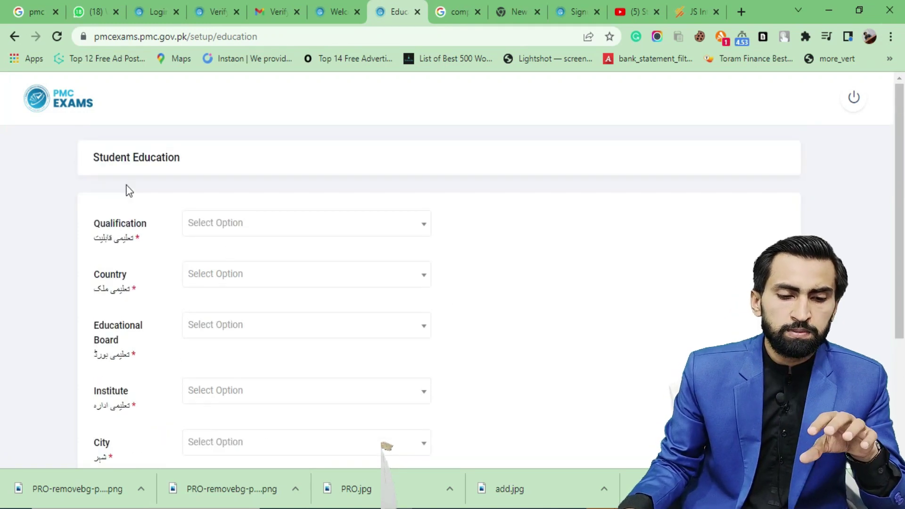
drag(89, 163, 176, 171)
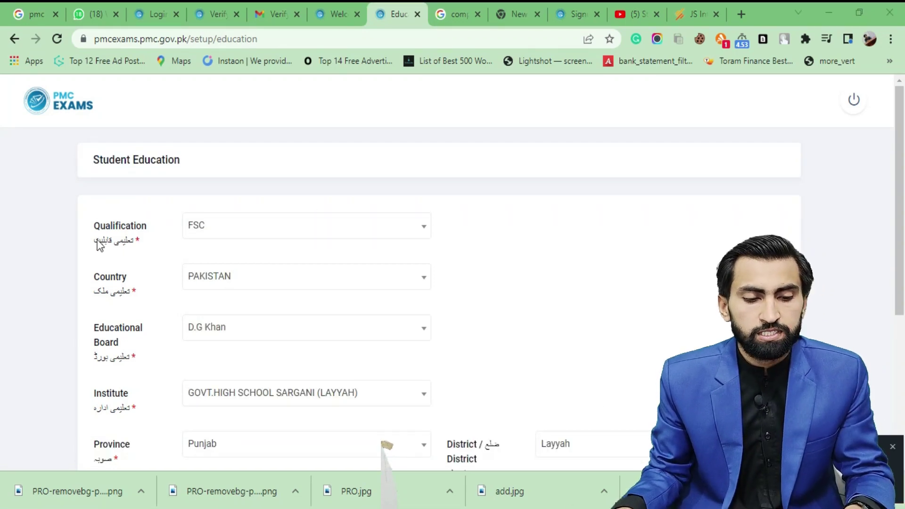
click(213, 231)
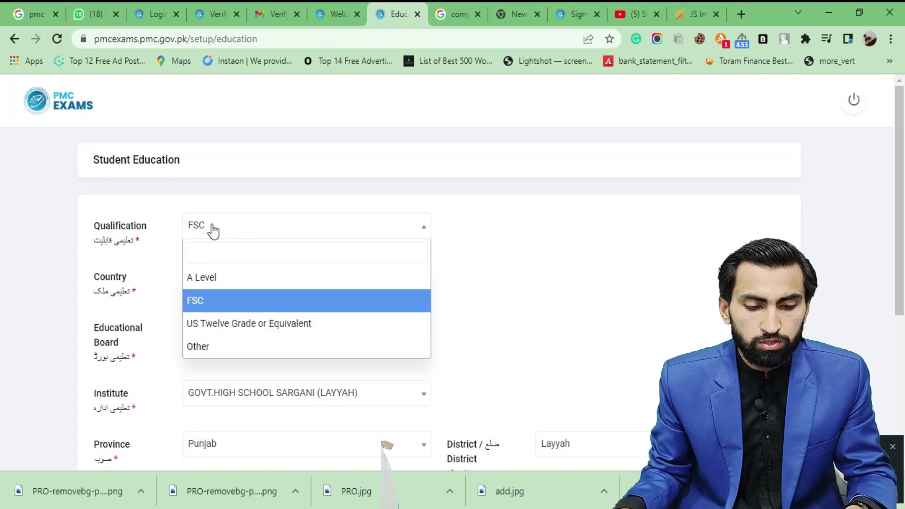
click(163, 232)
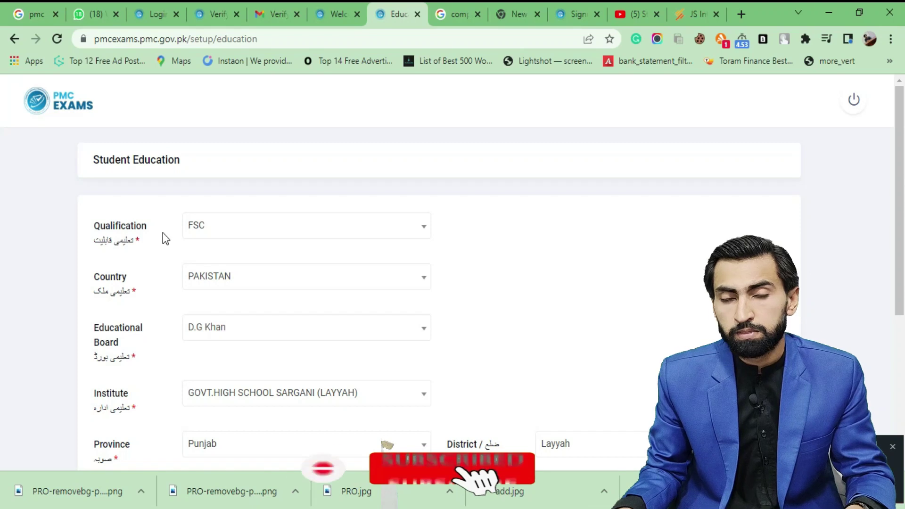
click(205, 230)
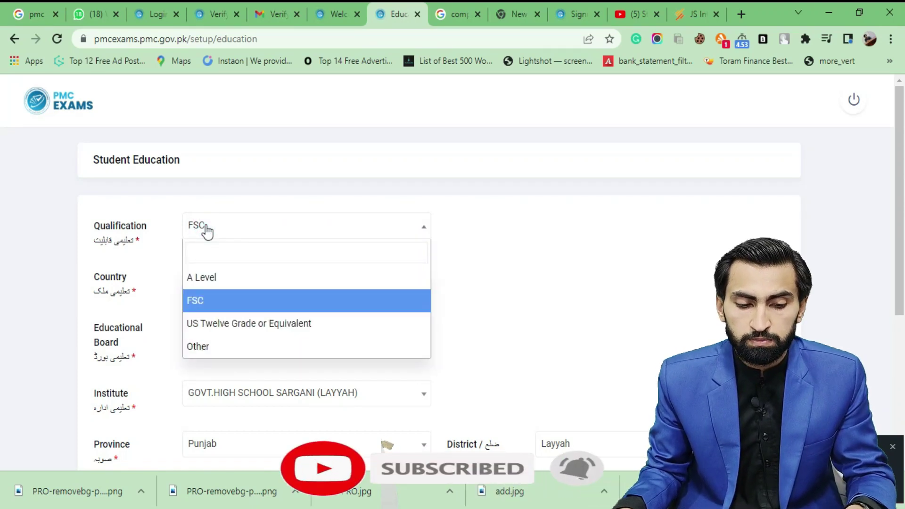
click(207, 231)
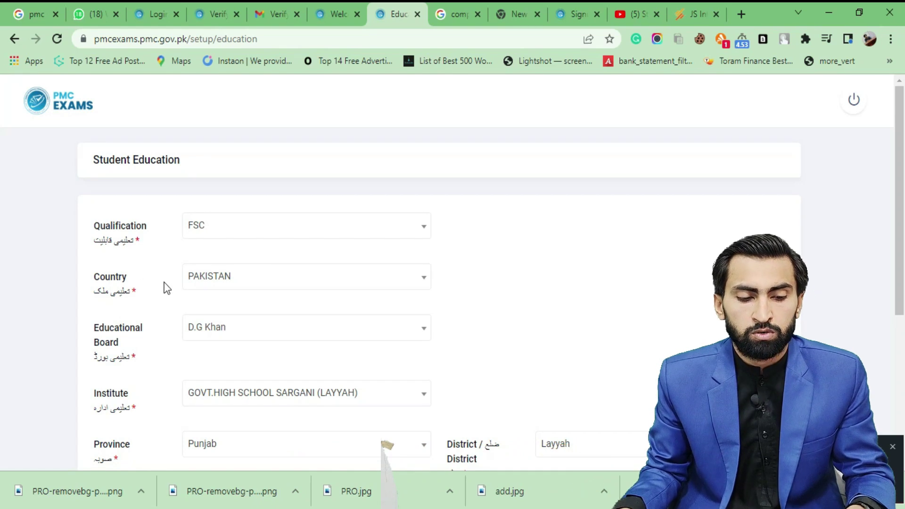
Search the board list and choose D.G Khan as the educational board
scroll(164, 282, down, 2)
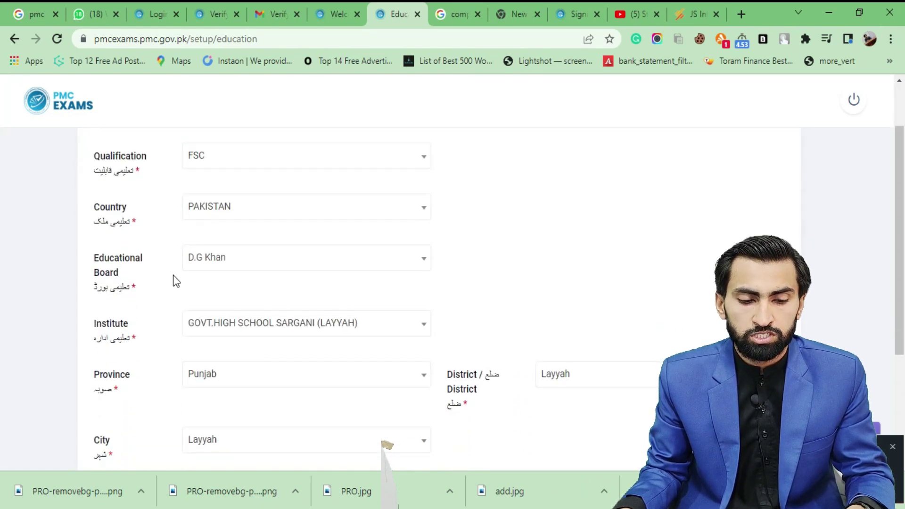
click(213, 268)
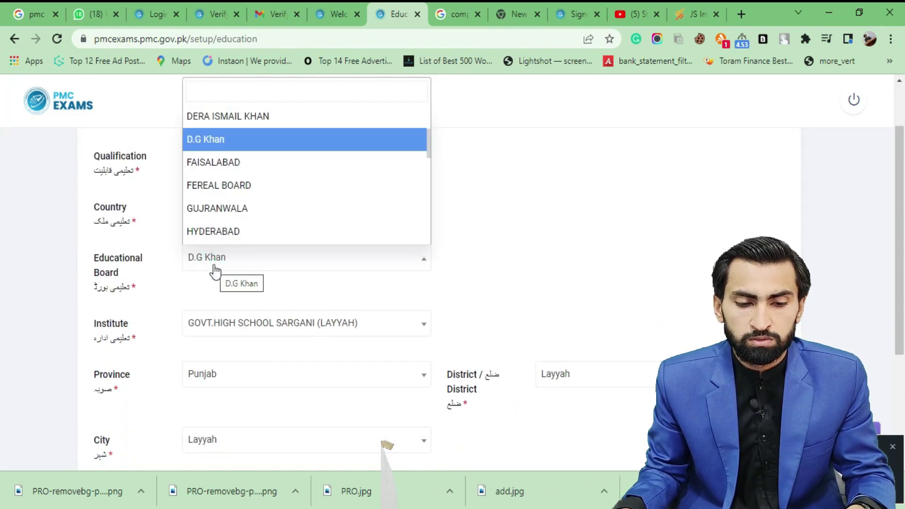
click(203, 90)
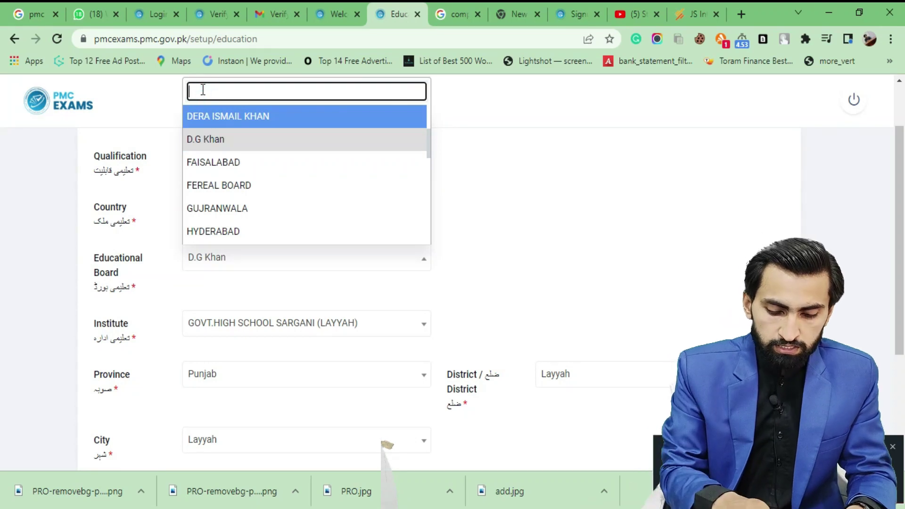
text(d g)
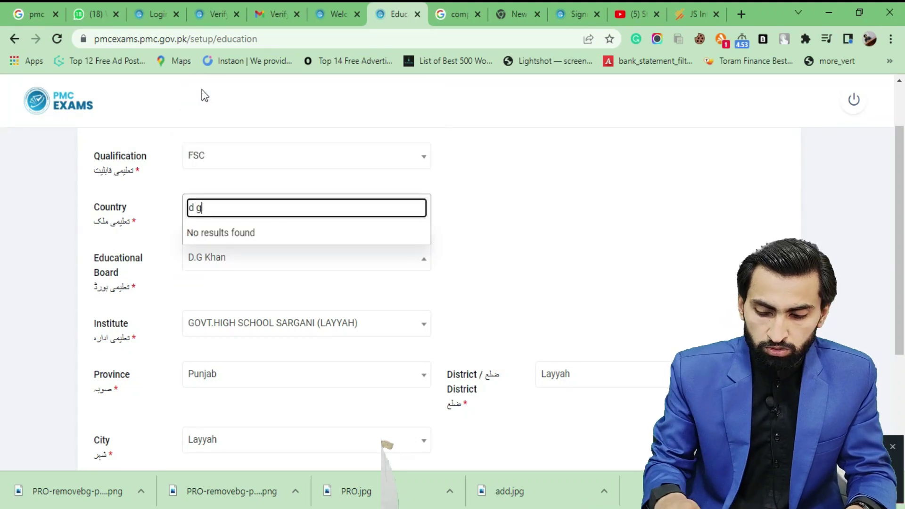
key(BackSpace)
key(BackSpace)
key(BackSpace)
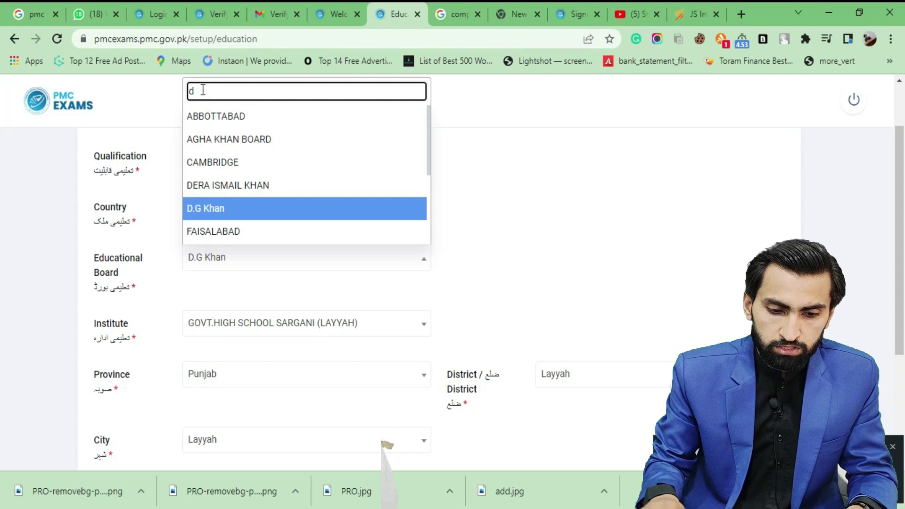
click(225, 214)
Set City to Other and enter 'karor lal eson' as the City Name
scroll(137, 197, down, 3)
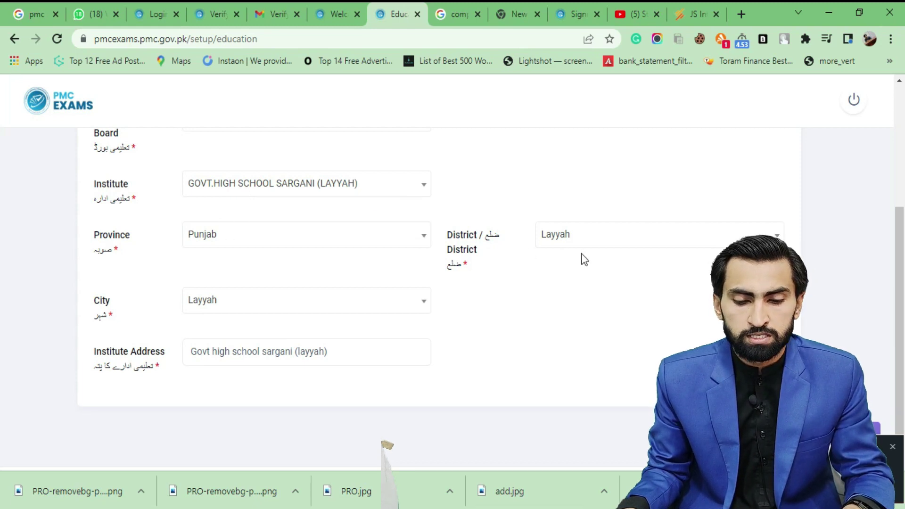
scroll(579, 257, down, 1)
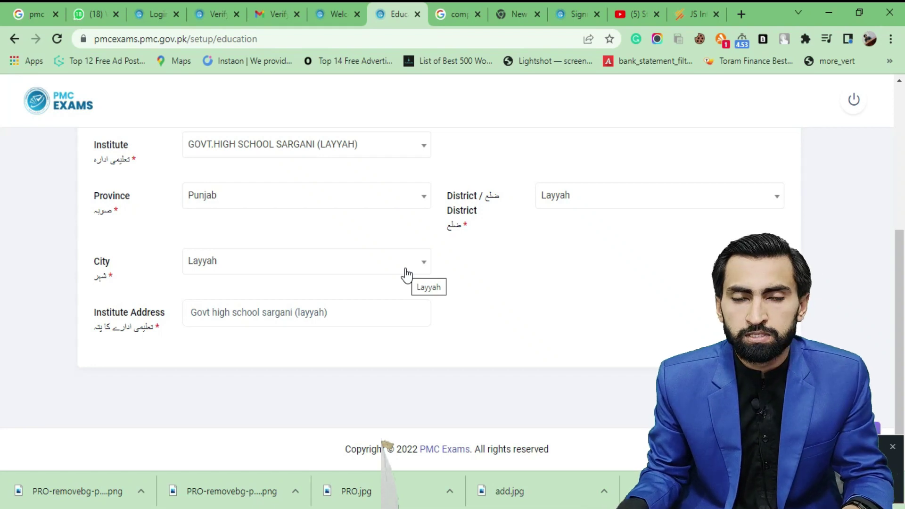
click(407, 275)
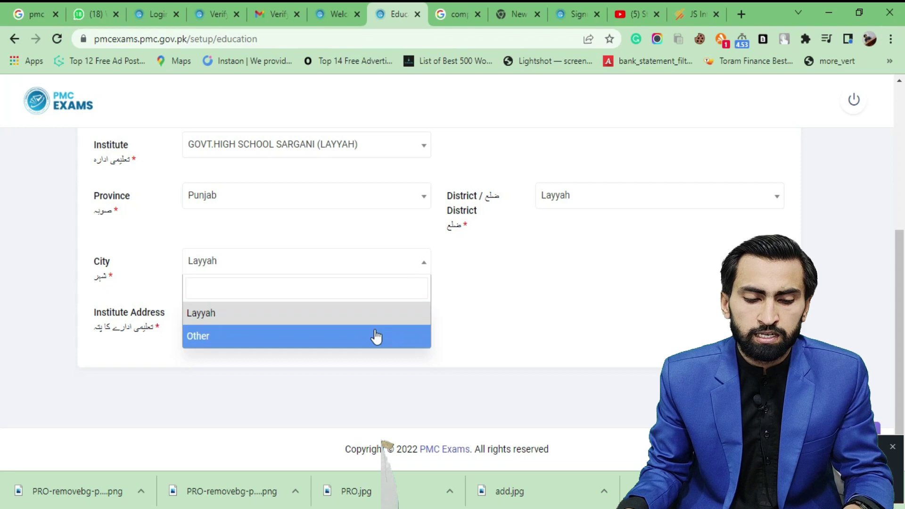
click(377, 336)
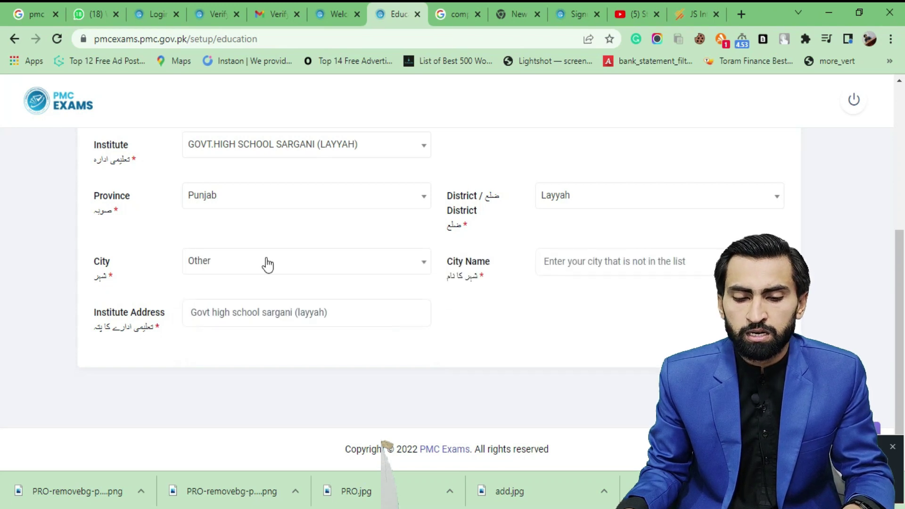
click(619, 267)
text(karoo)
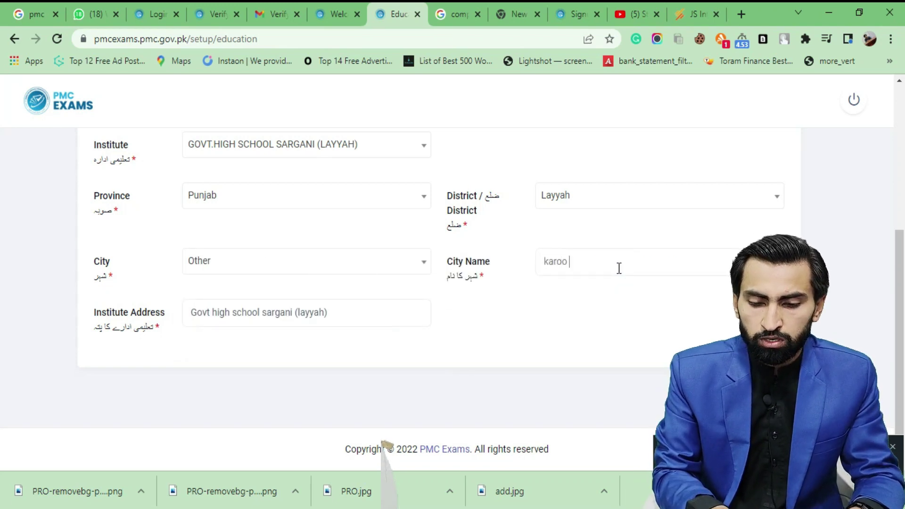
key(BackSpace)
text(r layy)
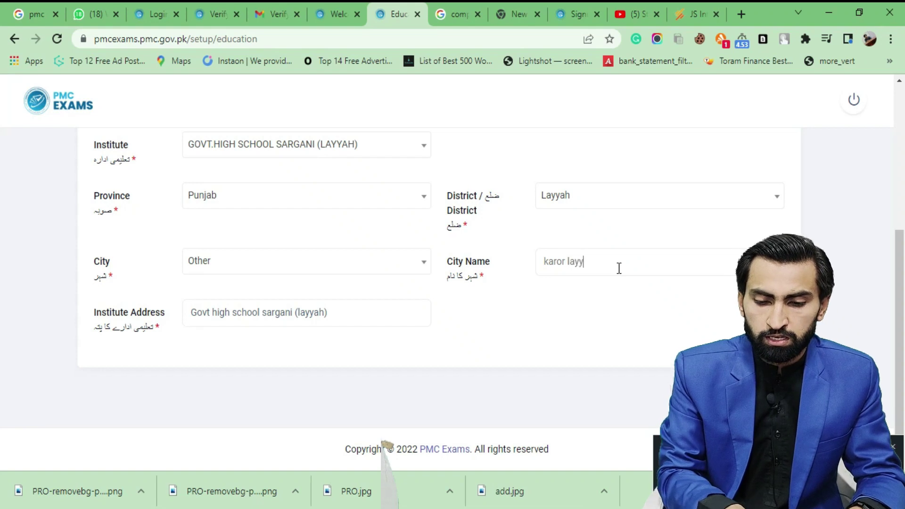
key(BackSpace)
key(BackSpace)
text(al)
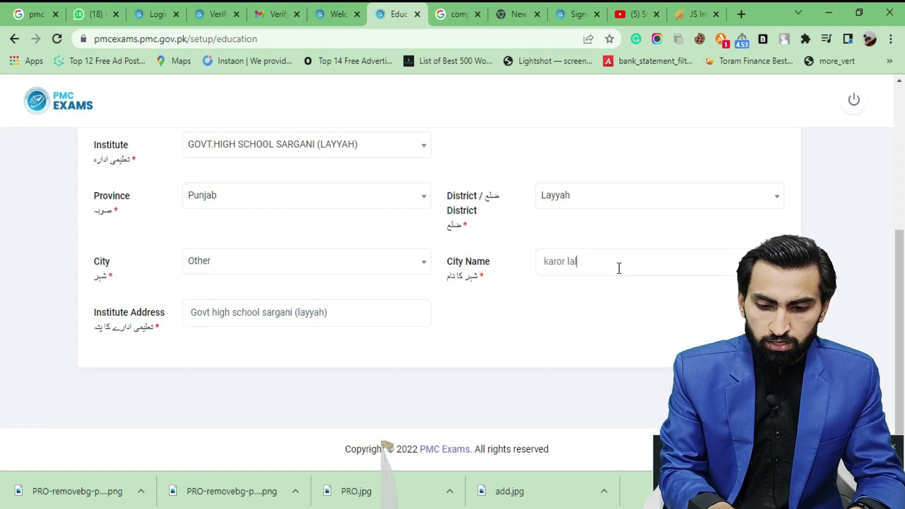
text( eson)
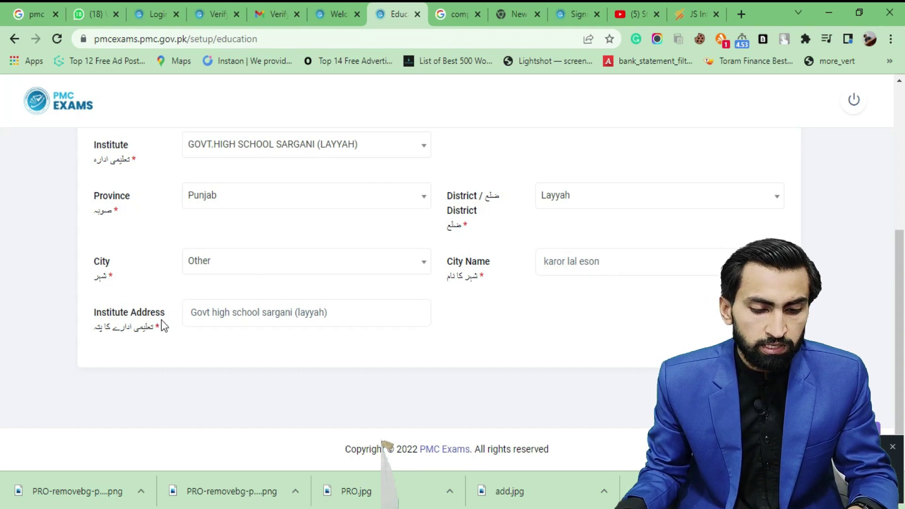
Review the Institute Address and submit the education details for saving
drag(166, 312, 94, 314)
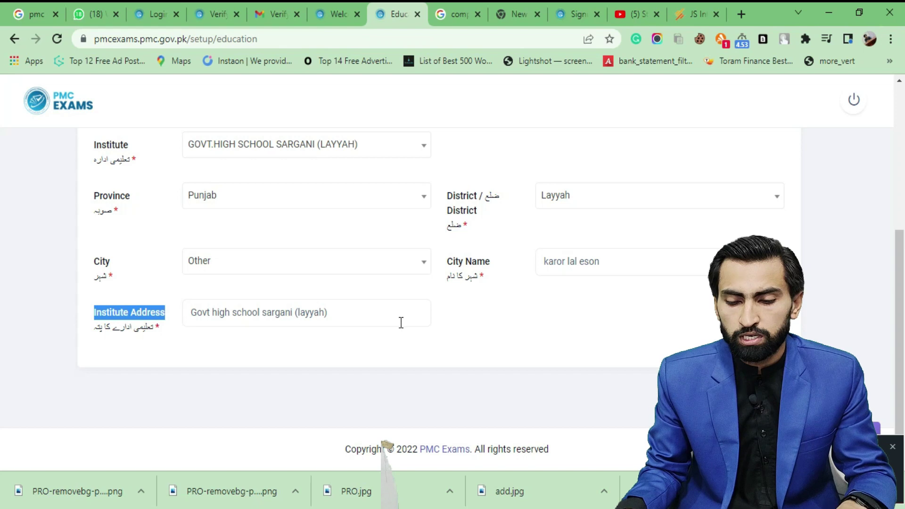
scroll(400, 323, up, 4)
scroll(674, 295, down, 5)
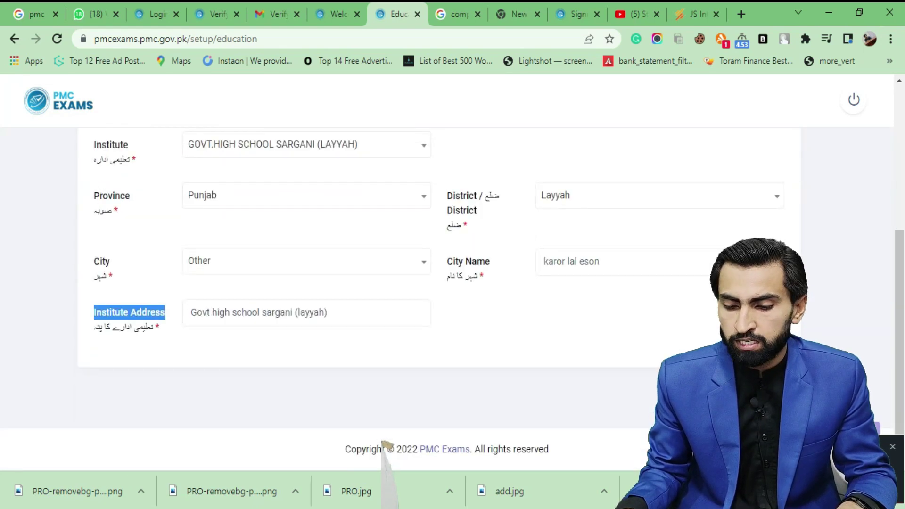
click(735, 347)
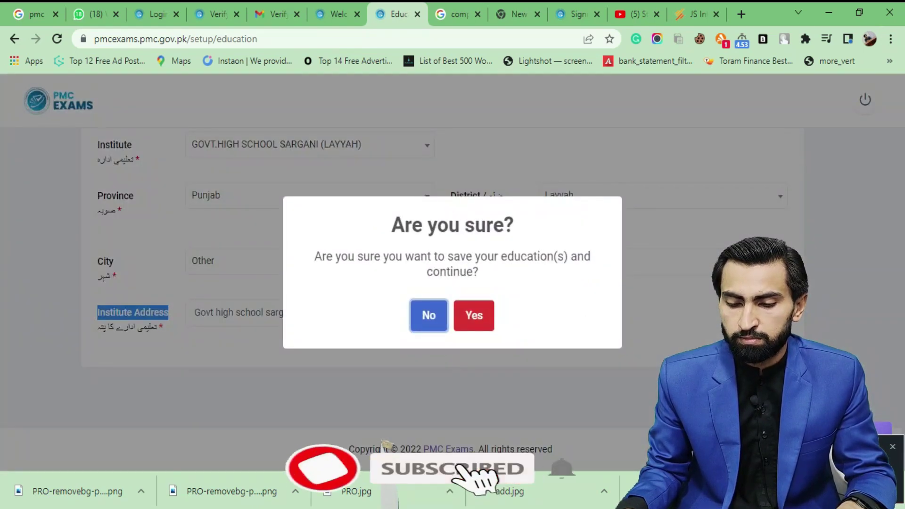
Confirm saving the education details and highlight the success message
click(485, 325)
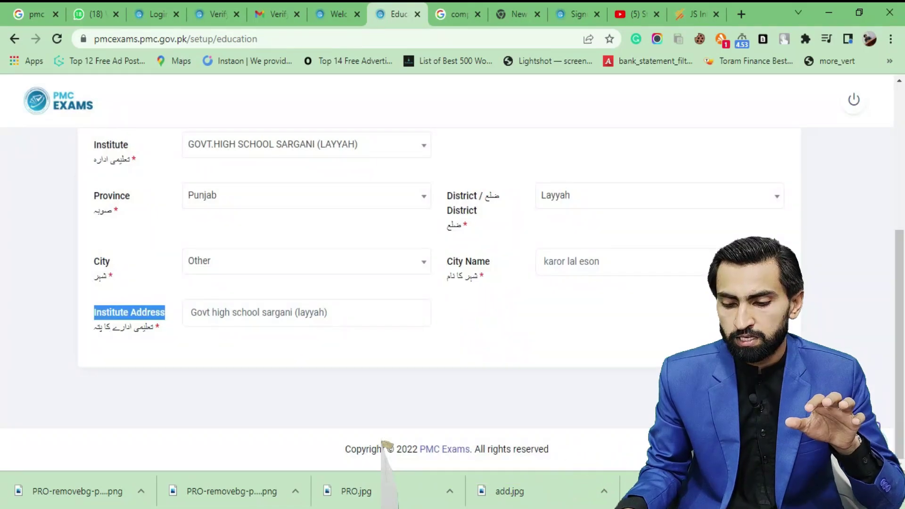
scroll(442, 296, up, 5)
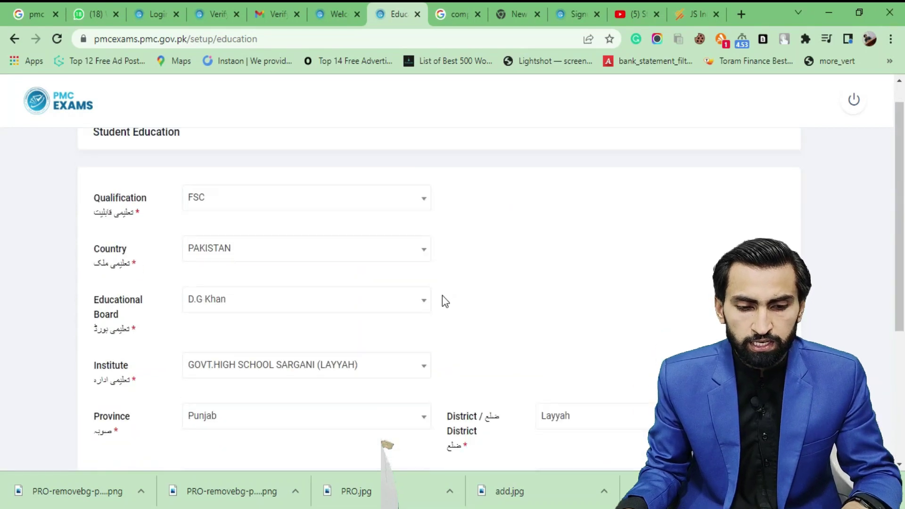
scroll(442, 295, down, 4)
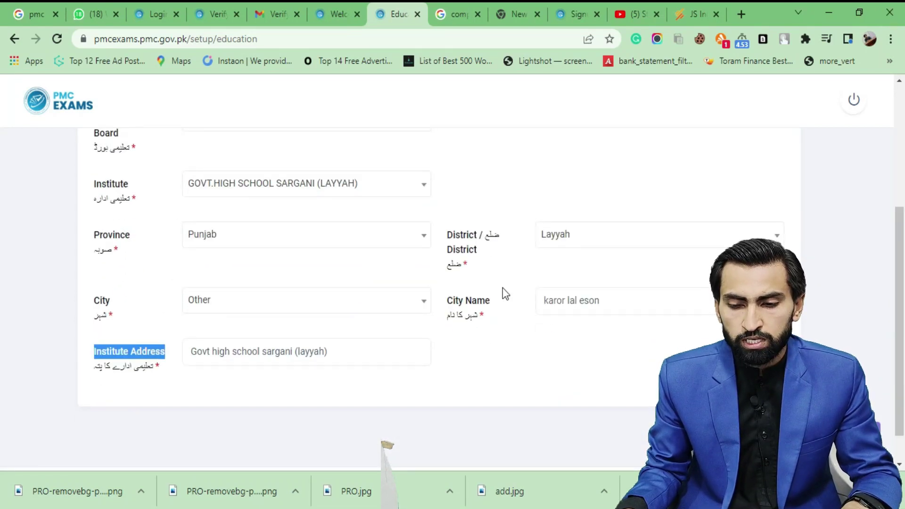
scroll(503, 289, up, 2)
scroll(502, 290, up, 2)
scroll(502, 292, down, 4)
click(627, 356)
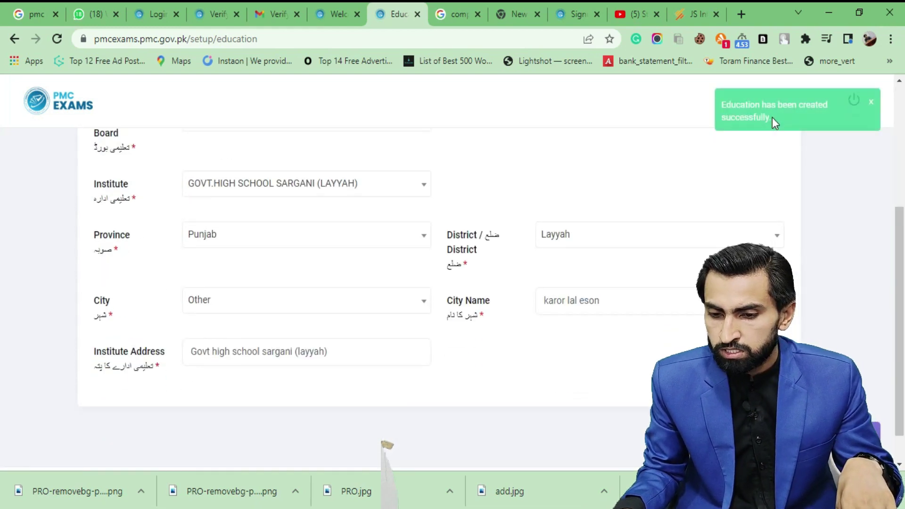
drag(785, 118, 720, 103)
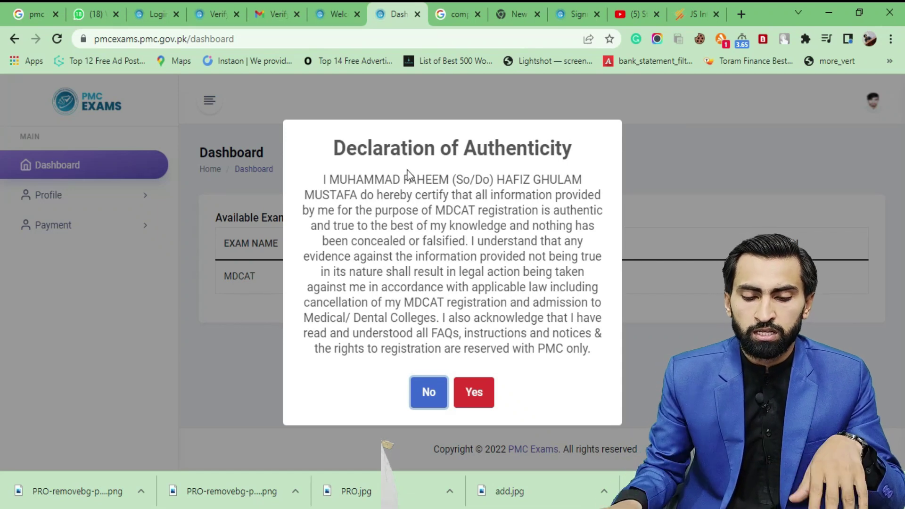
Accept the declaration of authenticity and review the MDCAT fee, registration last date and payment options
click(479, 397)
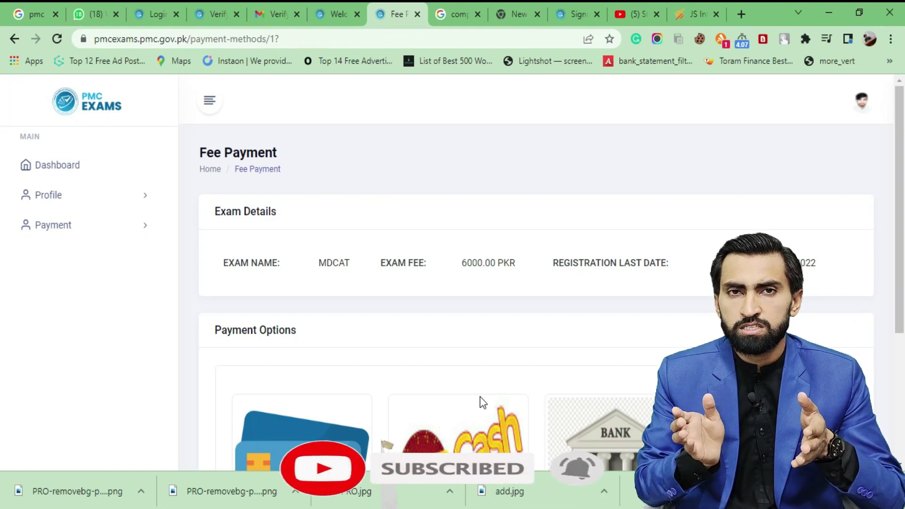
scroll(480, 391, down, 1)
scroll(476, 283, down, 2)
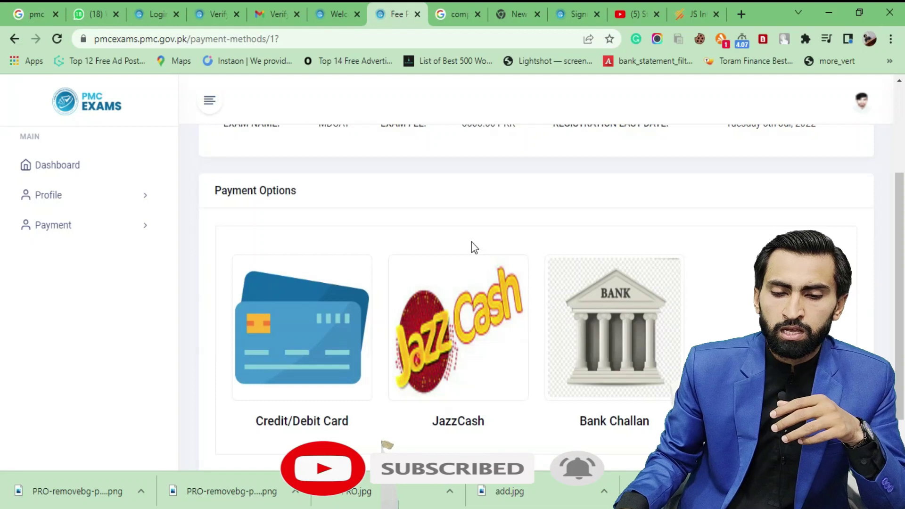
scroll(471, 236, up, 1)
drag(462, 193, 501, 191)
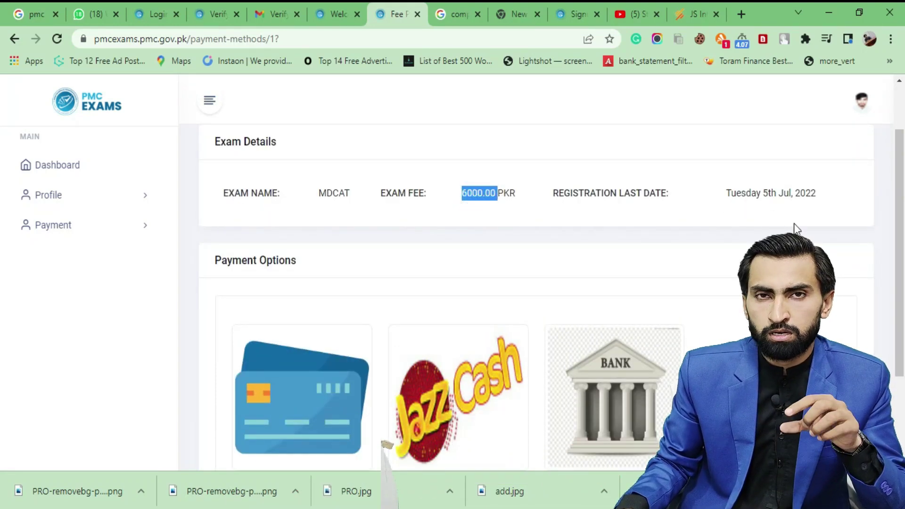
drag(761, 193, 817, 193)
scroll(588, 284, up, 2)
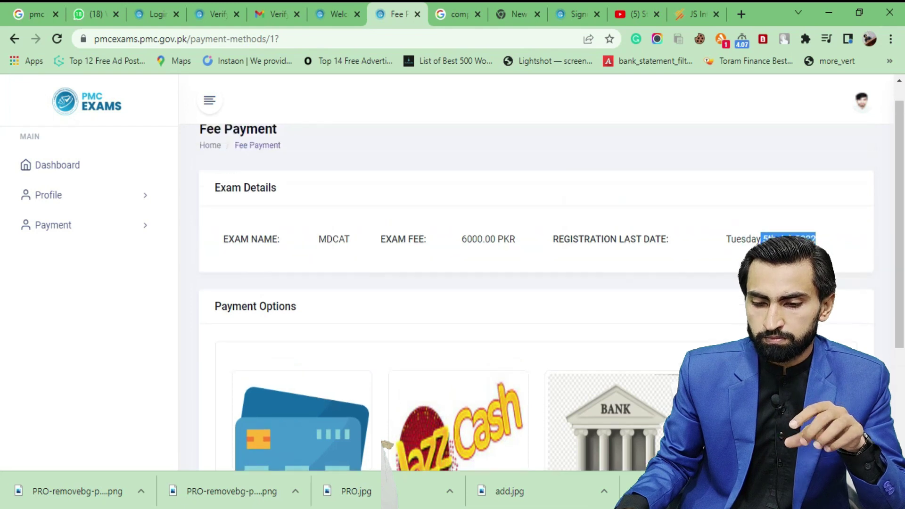
drag(552, 262, 834, 262)
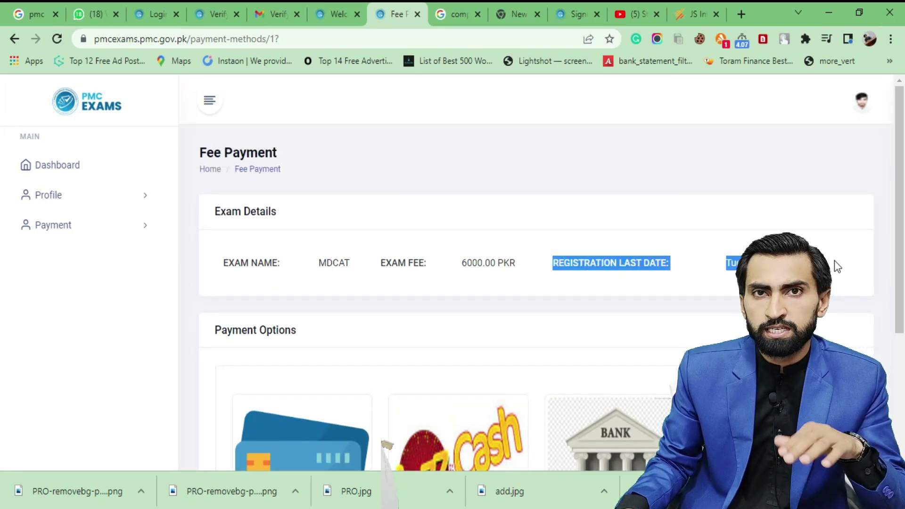
scroll(695, 292, down, 5)
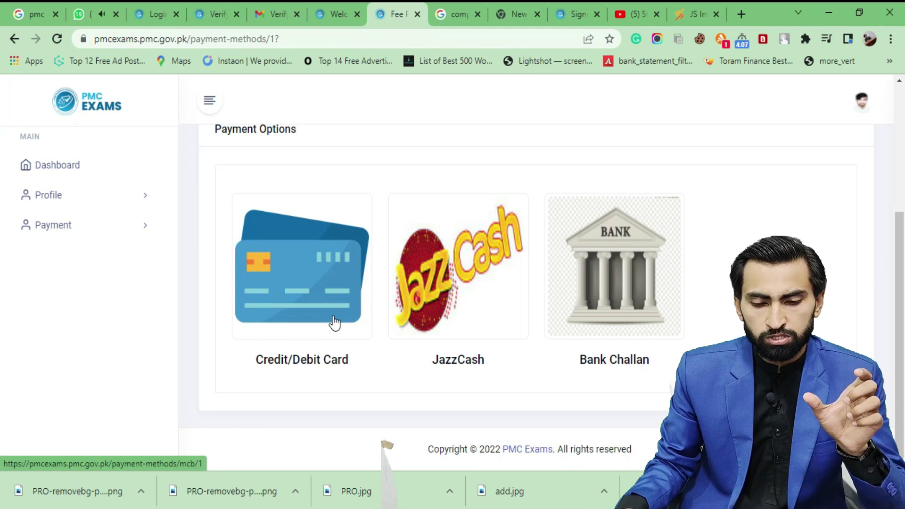
Choose JazzCash for the 6000.00 MDCAT fee and enter the wallet's mobile account number
click(471, 292)
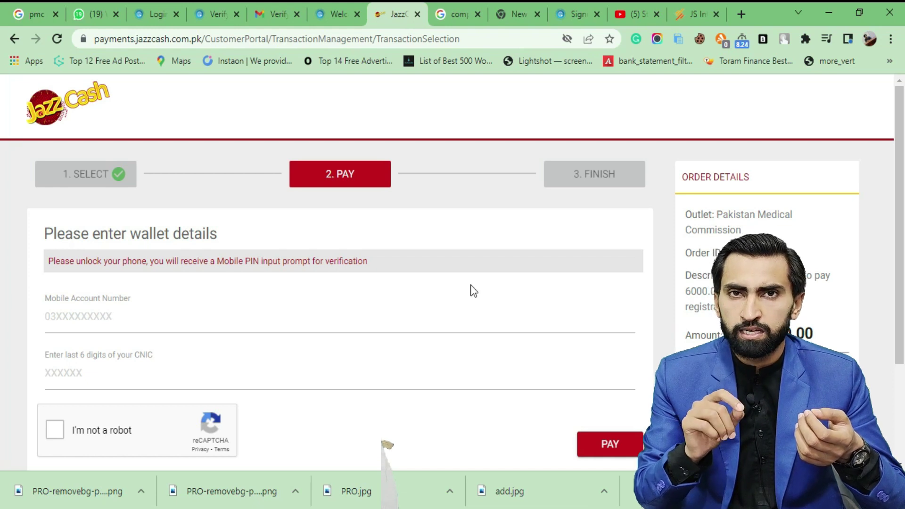
click(157, 315)
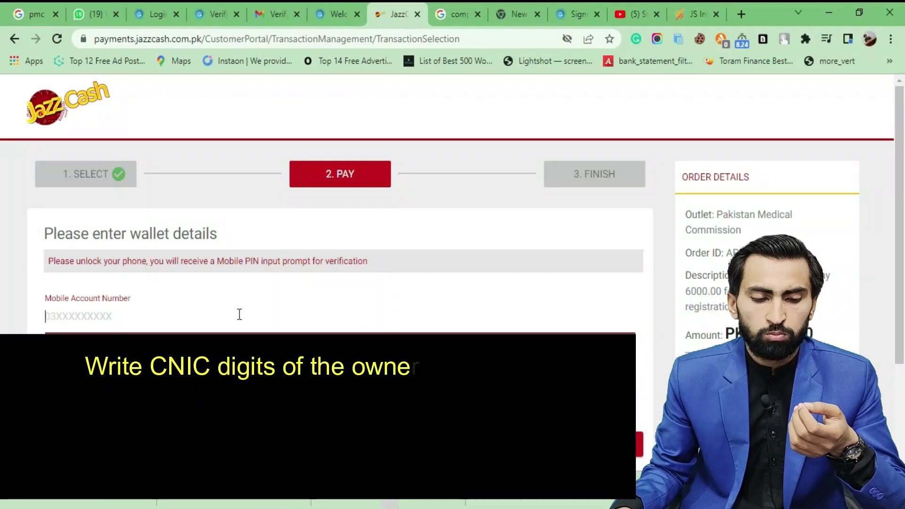
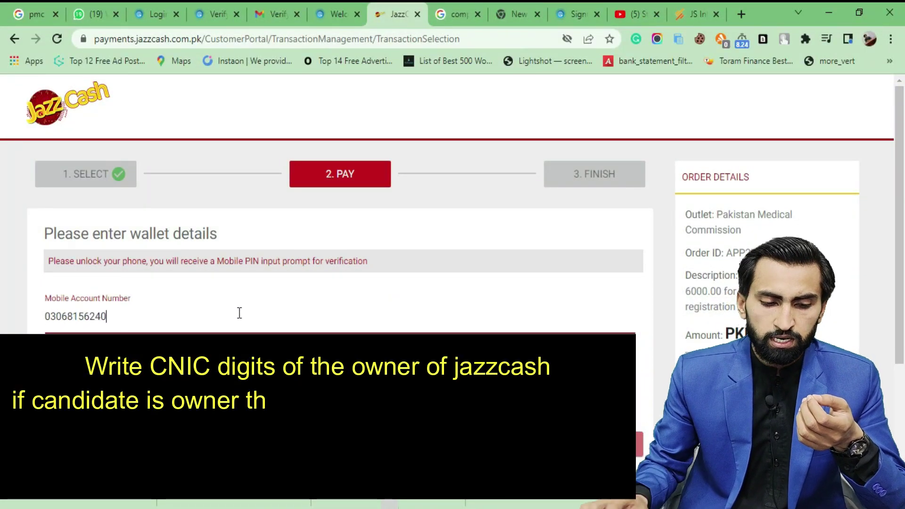
click(240, 312)
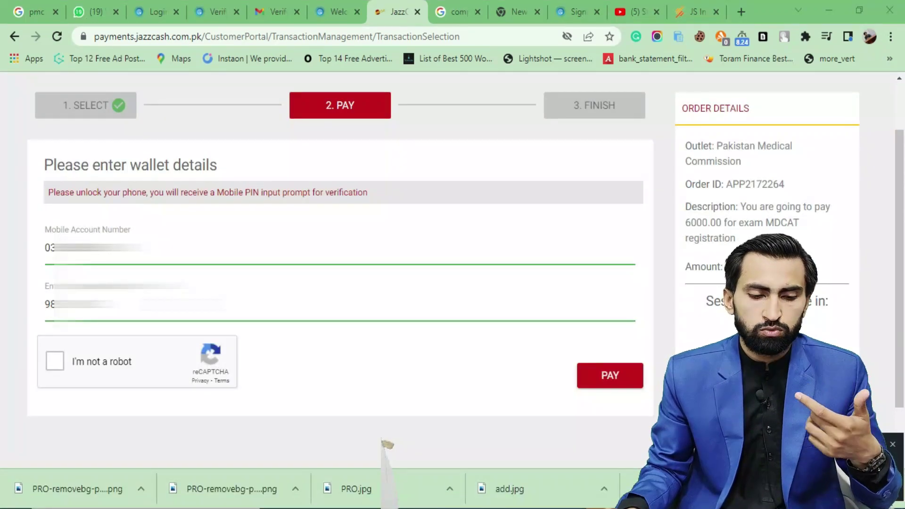
Pass the 'I'm not a robot' check by selecting the three boat images, then submit the payment
click(99, 360)
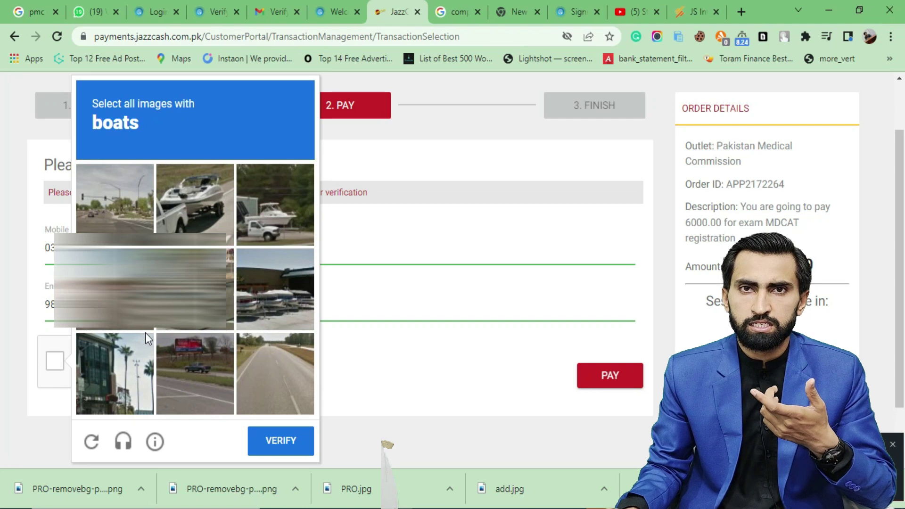
click(202, 222)
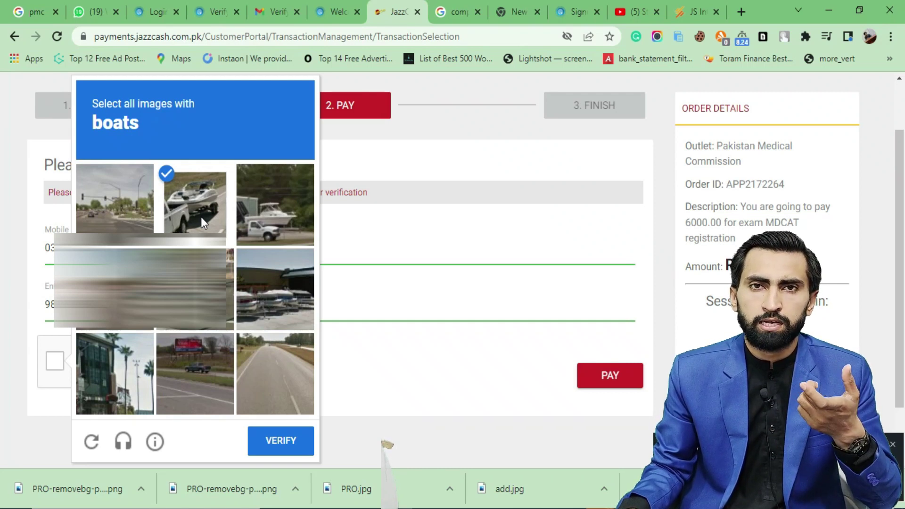
click(282, 200)
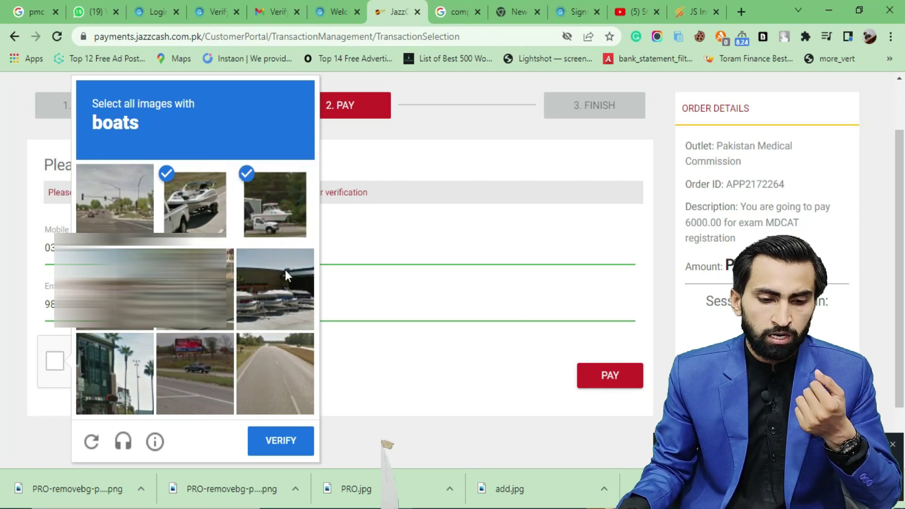
click(272, 305)
click(289, 442)
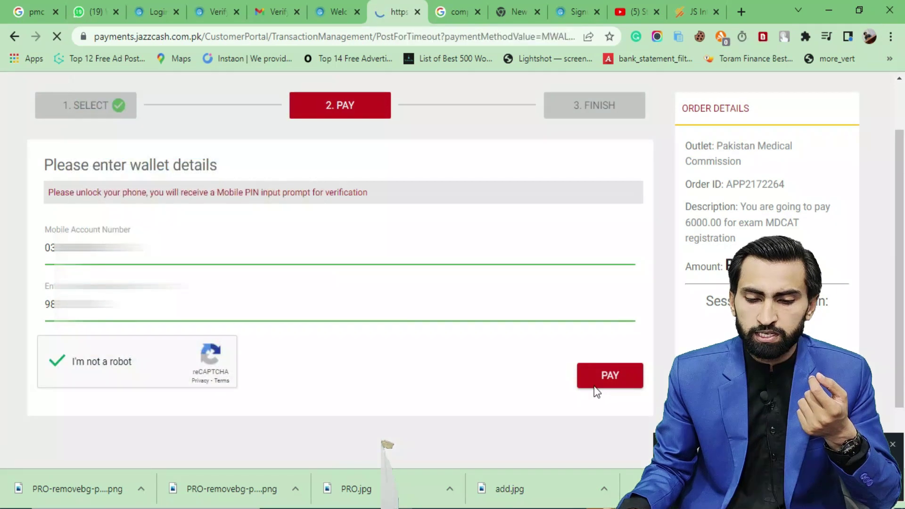
click(598, 384)
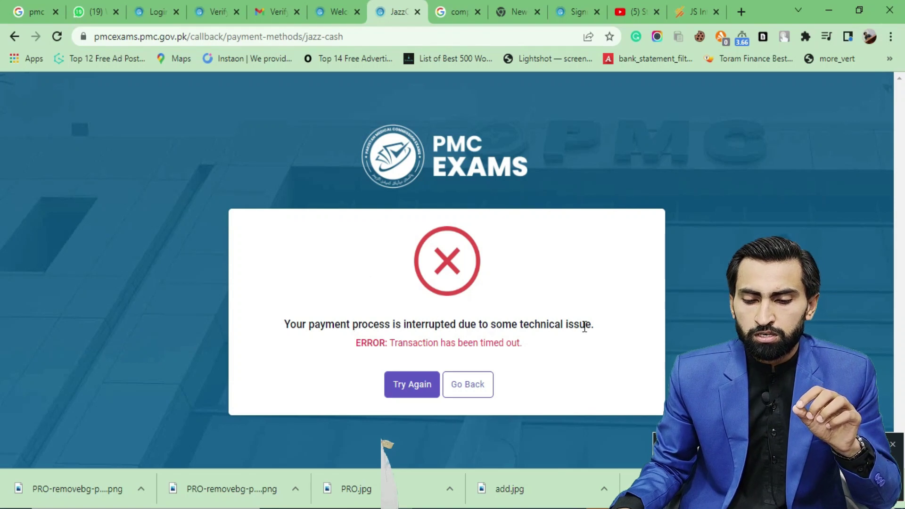
Leave the 'Transaction has been timed out' error and get back to the exam dashboard
drag(284, 323, 534, 354)
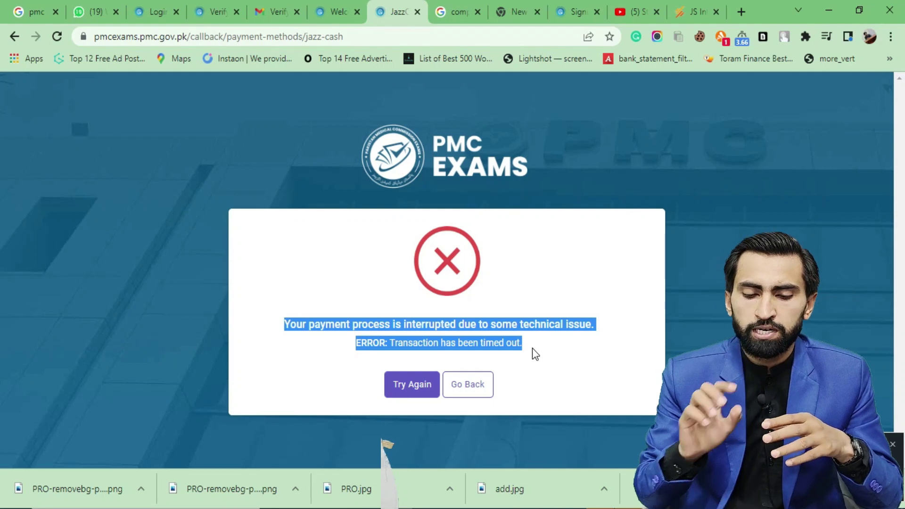
click(409, 392)
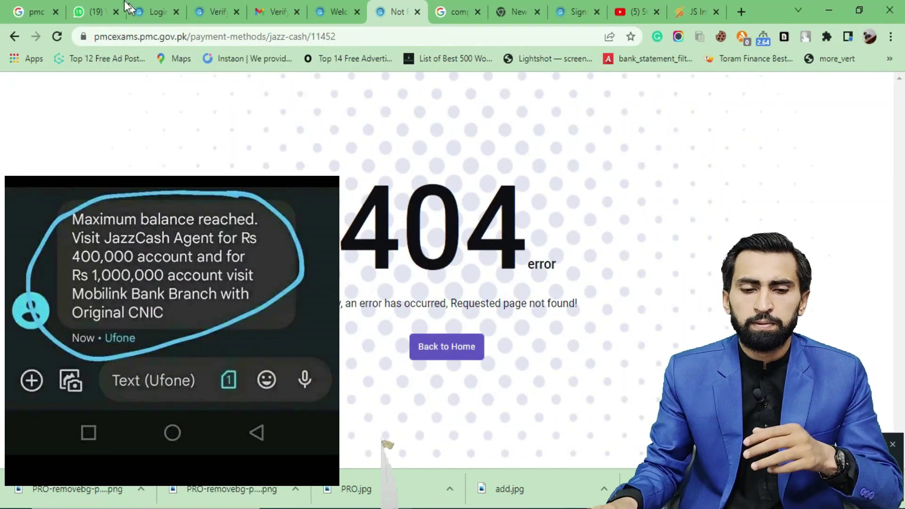
click(332, 7)
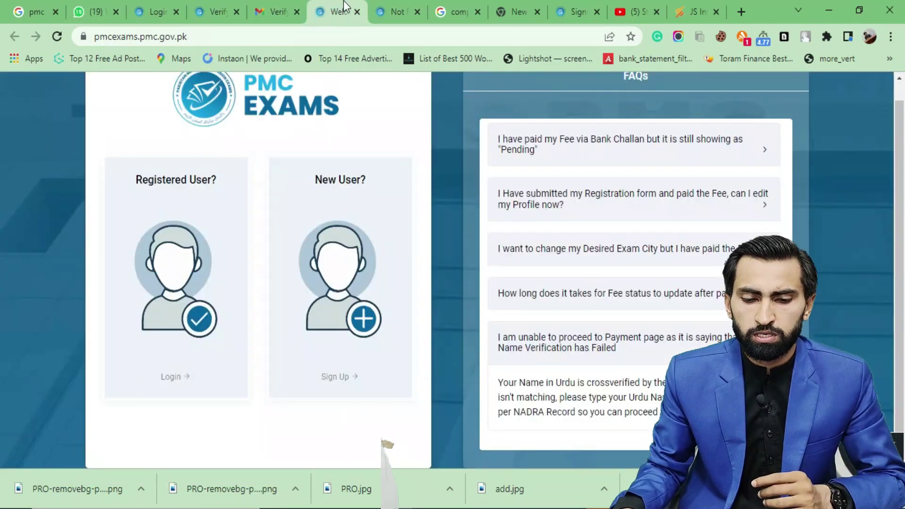
click(383, 7)
click(14, 37)
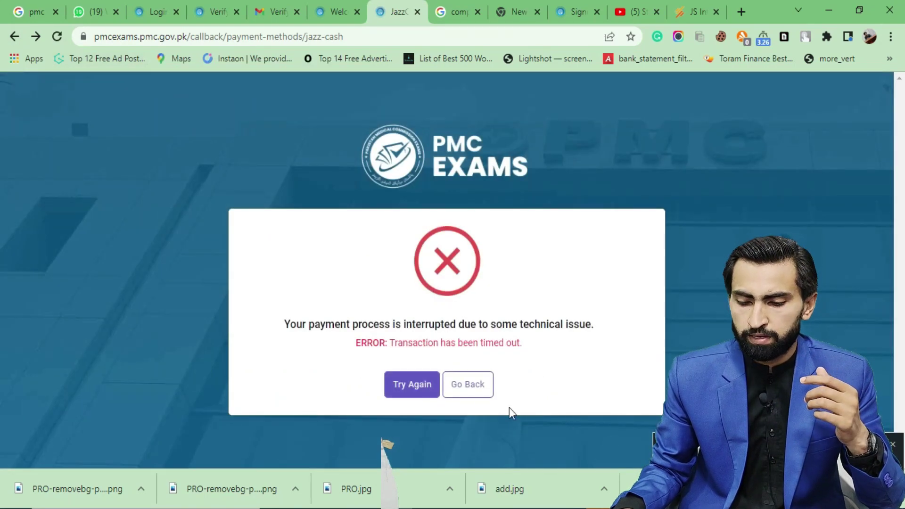
click(471, 381)
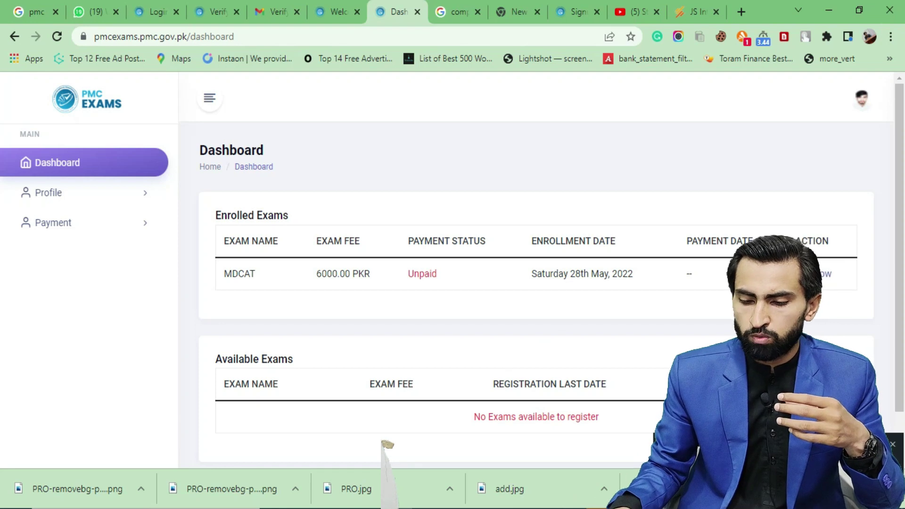
Review the dashboard's exam table, where the MDCAT fee shows Unpaid with a pay-now option
scroll(275, 375, down, 1)
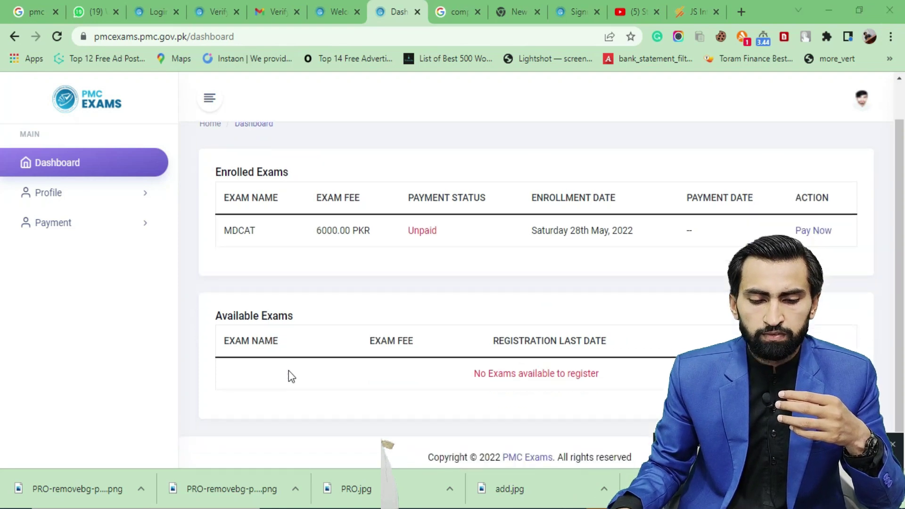
drag(222, 343, 274, 336)
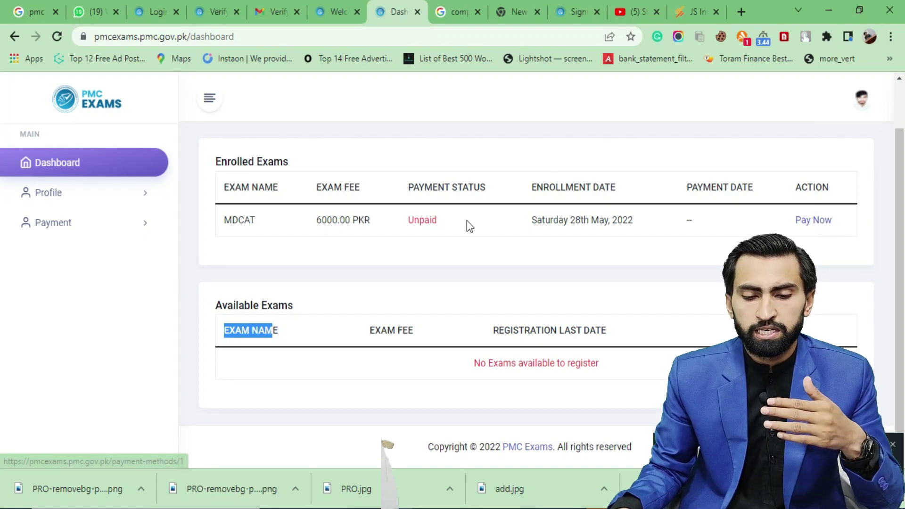
drag(463, 220, 411, 221)
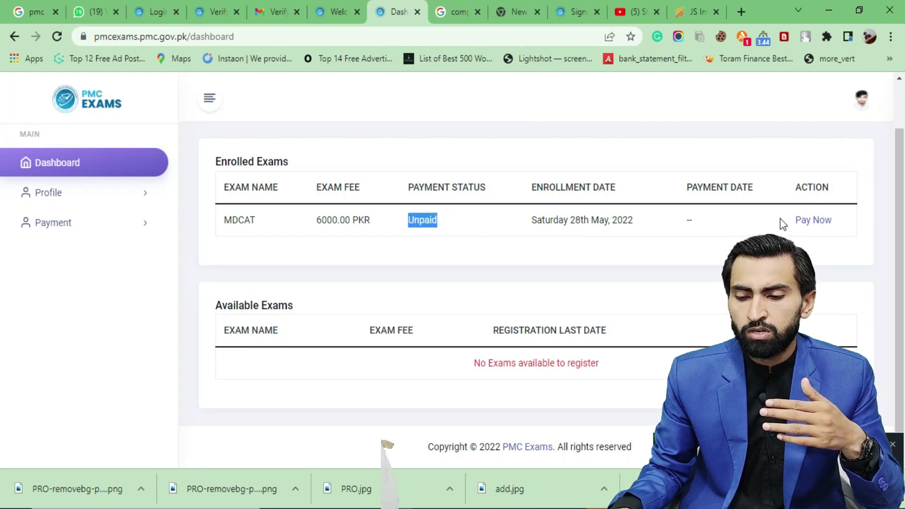
drag(781, 220, 842, 219)
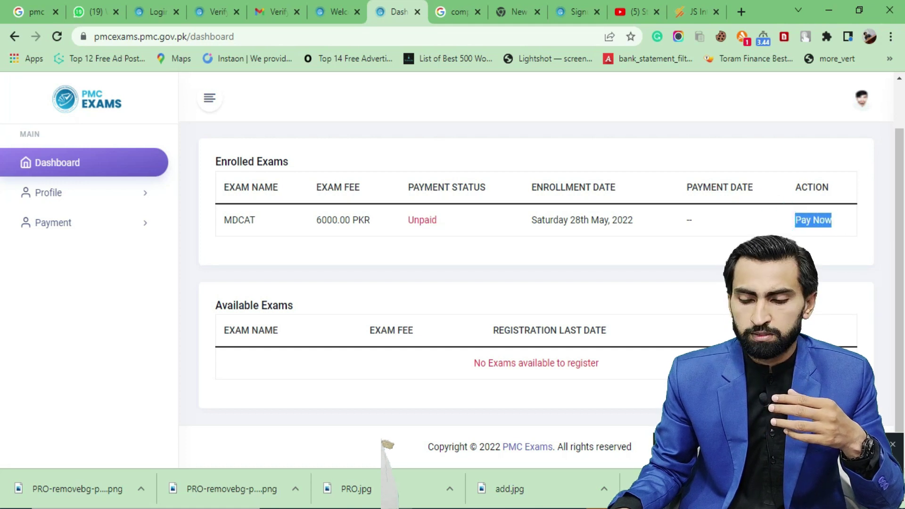
click(103, 220)
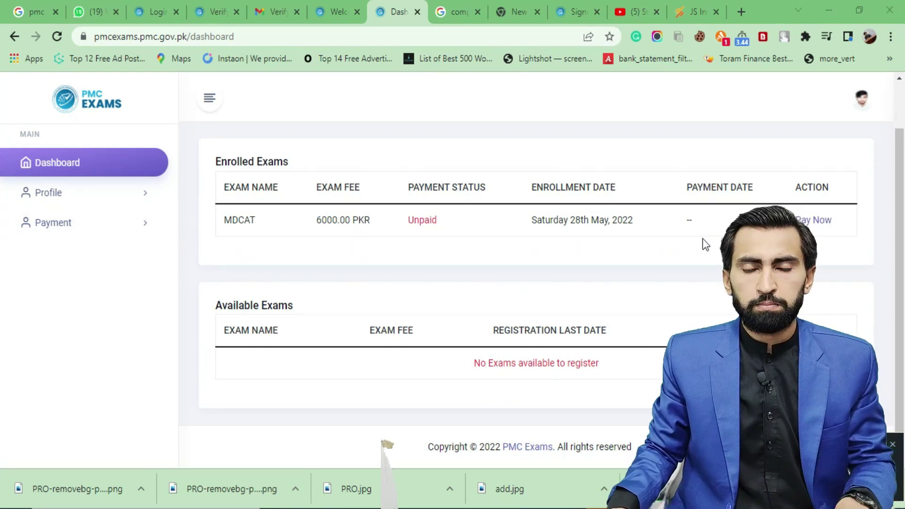
Open Payment History from the sidebar and check the MDCAT payment's Failed status
click(67, 201)
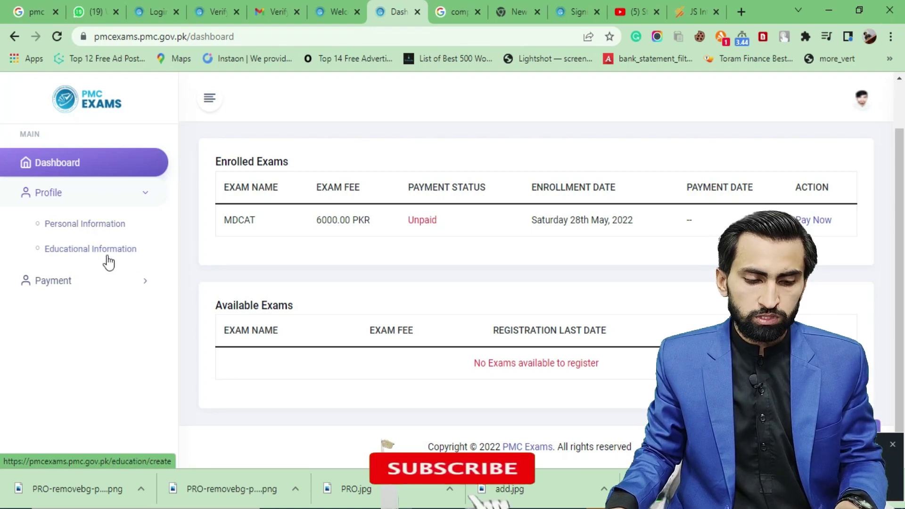
click(125, 282)
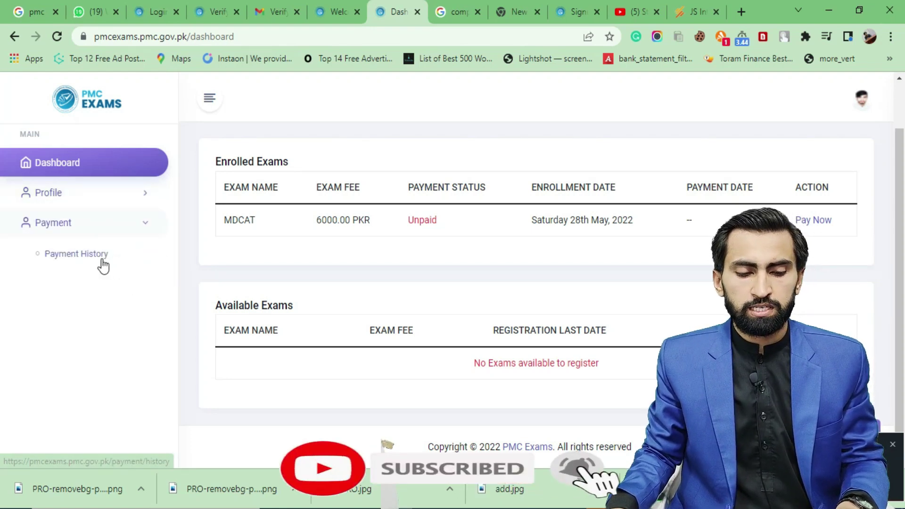
click(76, 254)
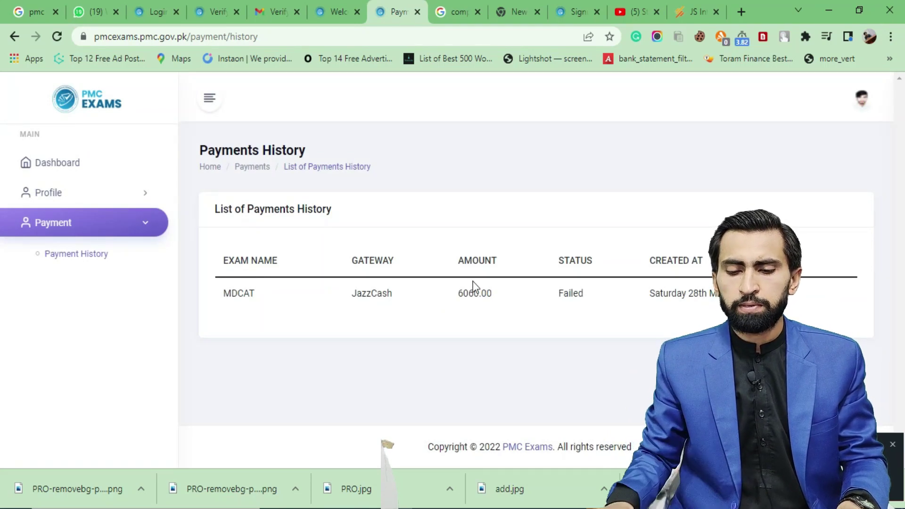
drag(597, 298, 560, 293)
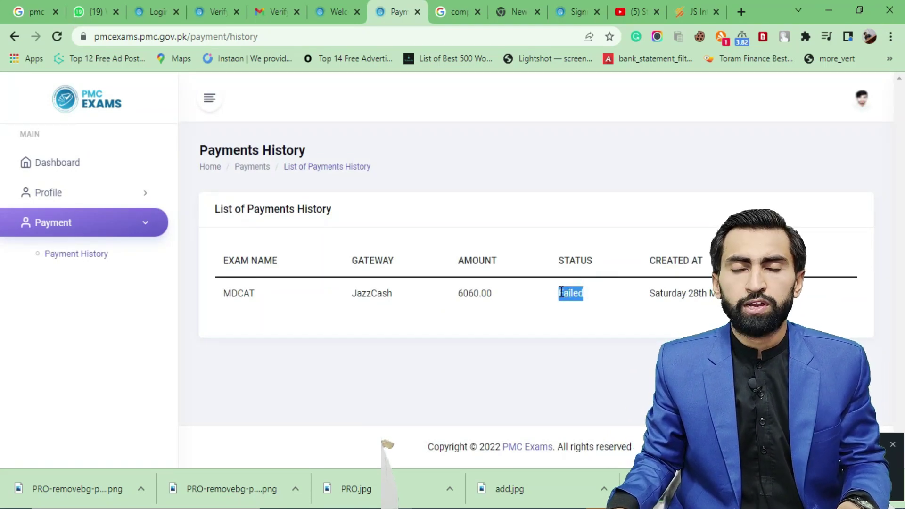